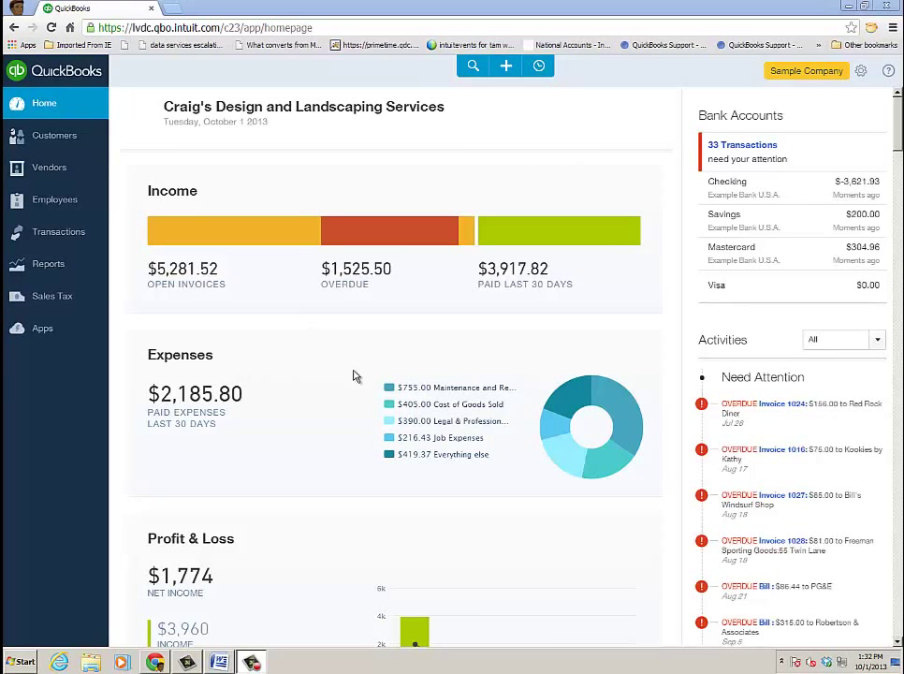
Open the overdue Norton Lumber bill and view its linked purchase order.
mouse_move(567, 410)
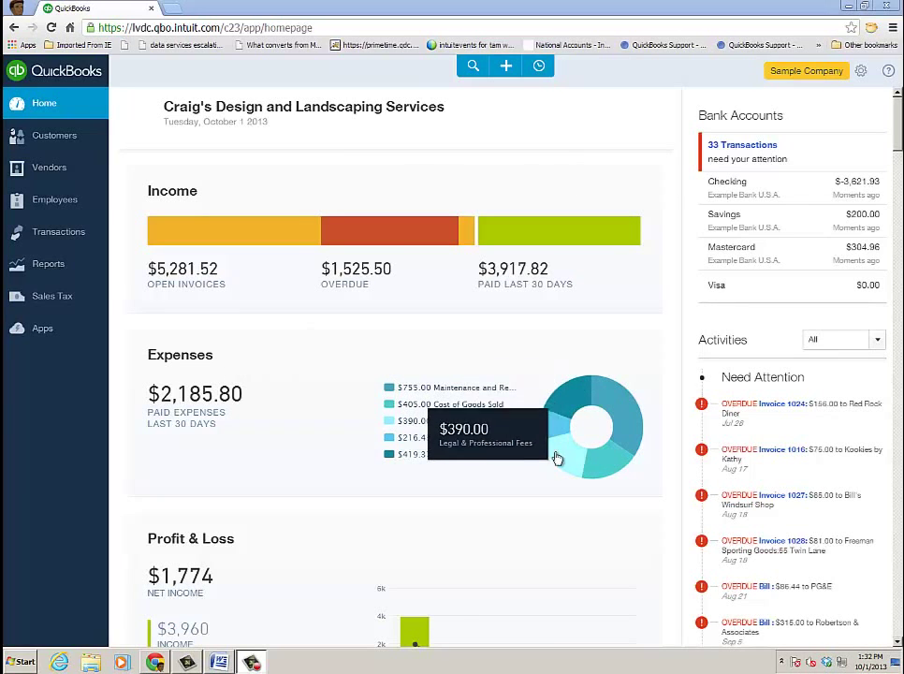
mouse_move(630, 419)
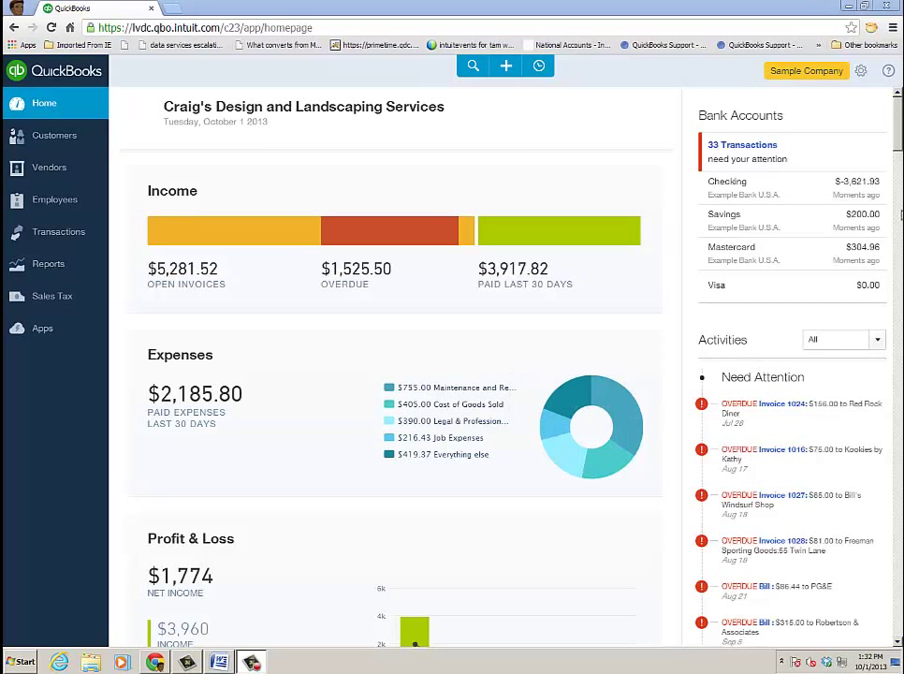
scroll(899, 147, "down", 3)
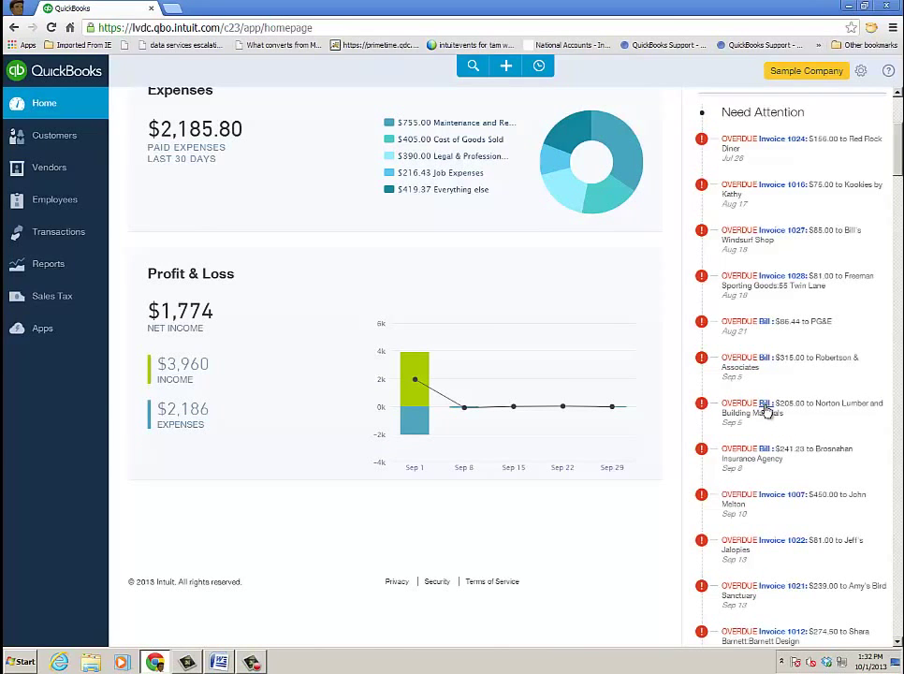
left_click(764, 408)
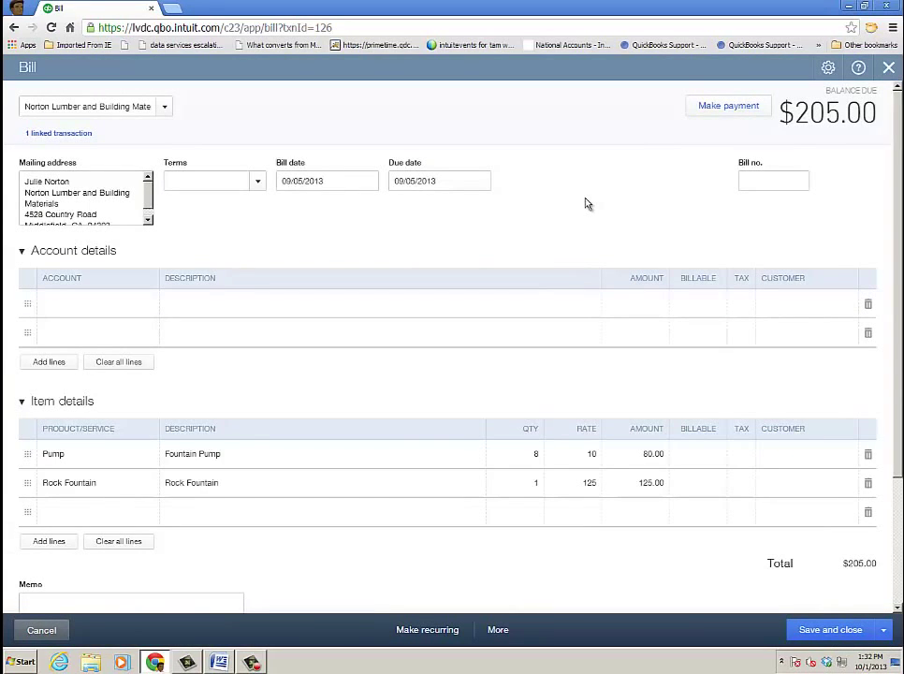
left_click(81, 137)
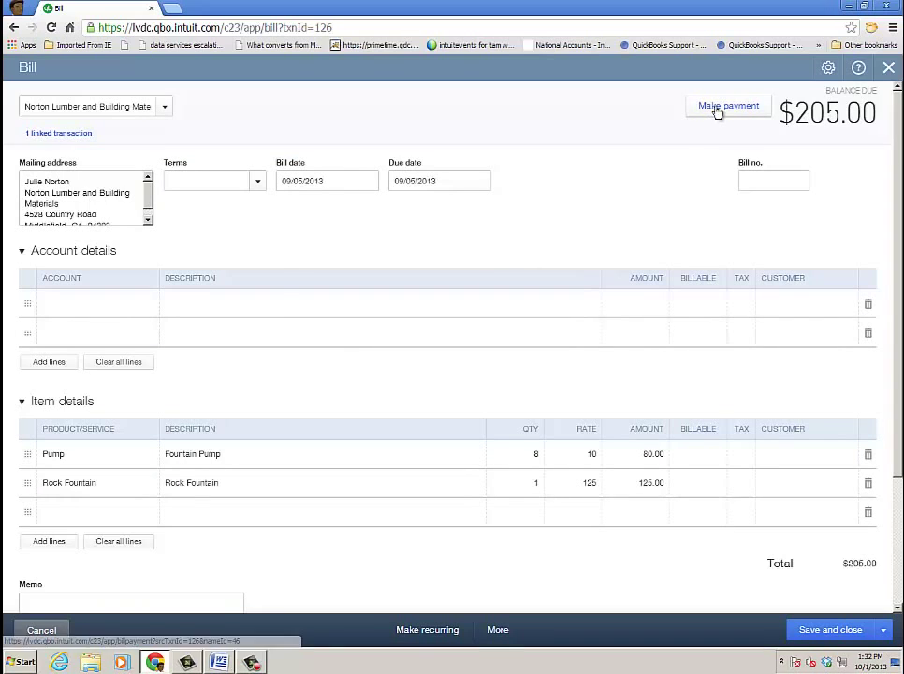
Set the bill's terms to Net 10, then review its extra actions and save options.
left_click(256, 181)
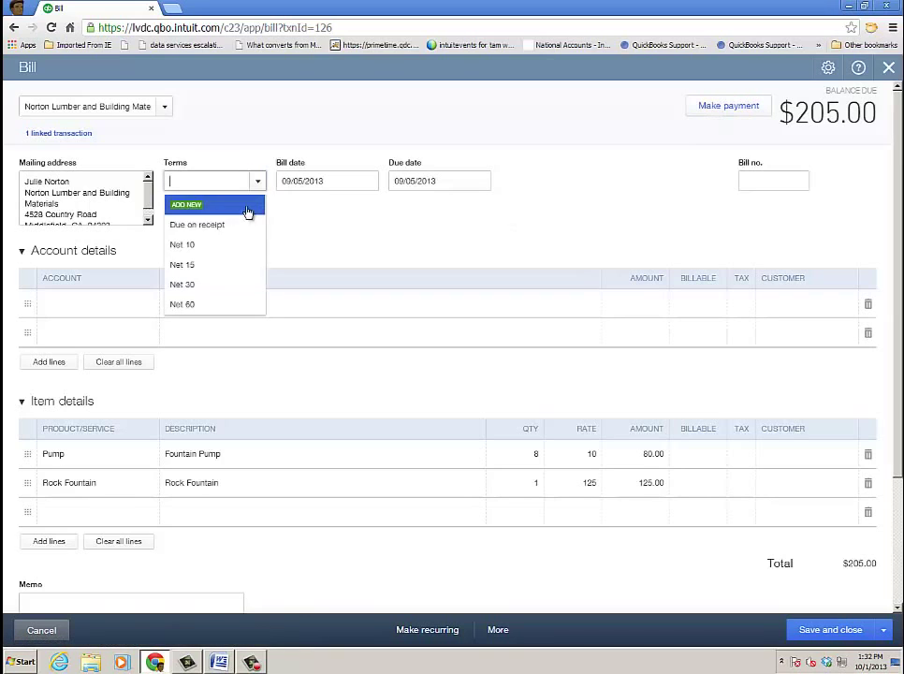
left_click(204, 247)
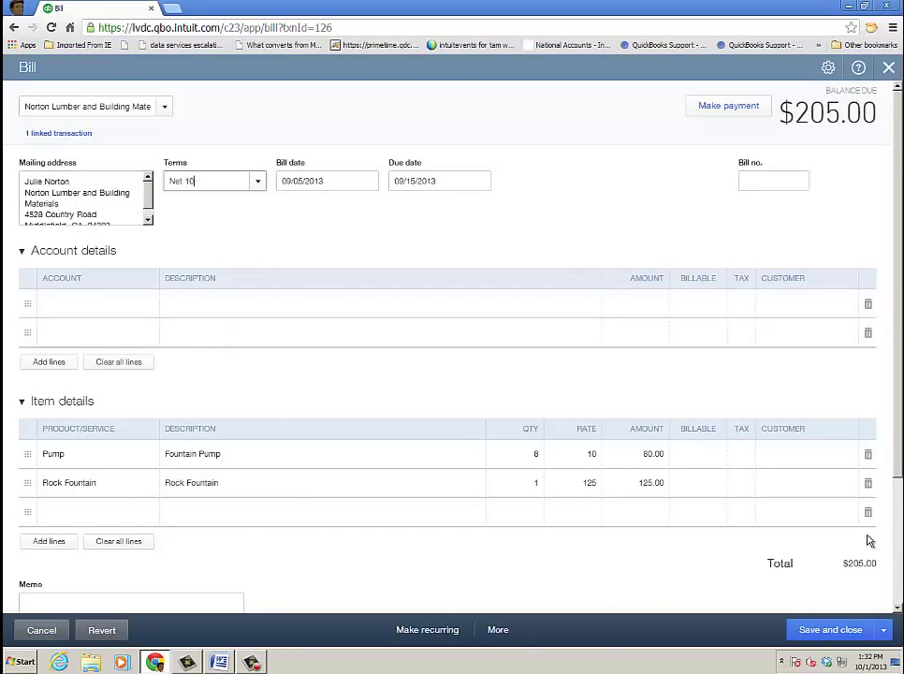
left_click(497, 631)
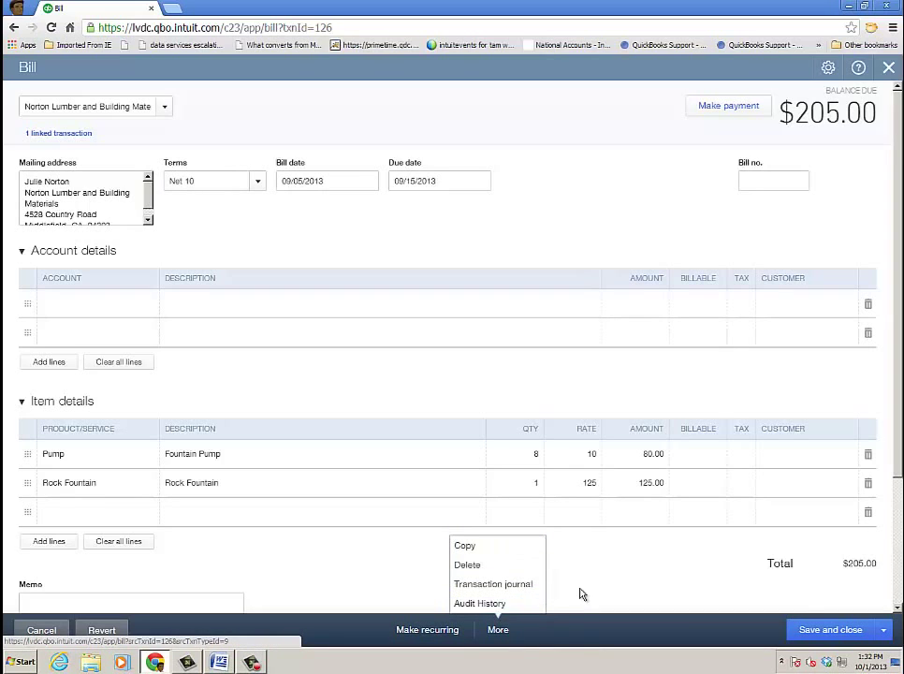
left_click(885, 633)
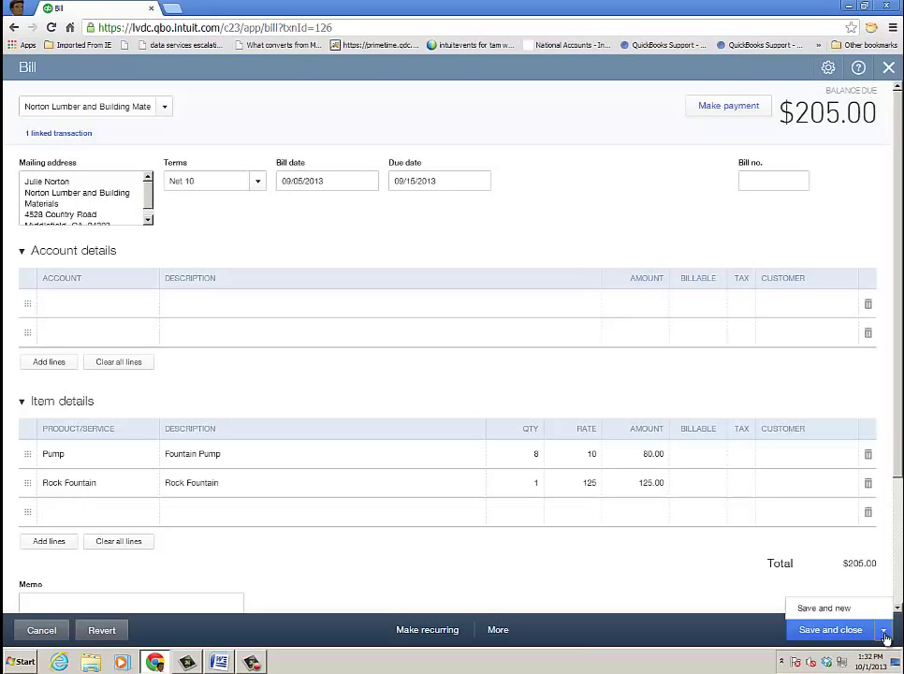
scroll(898, 475, "down", 2)
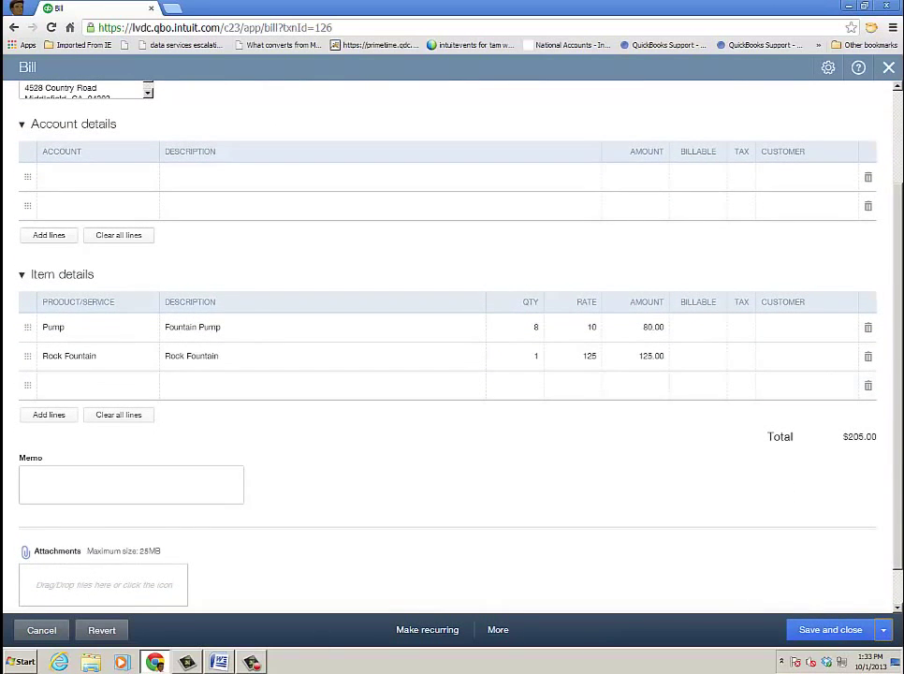
scroll(679, 267, "up", 2)
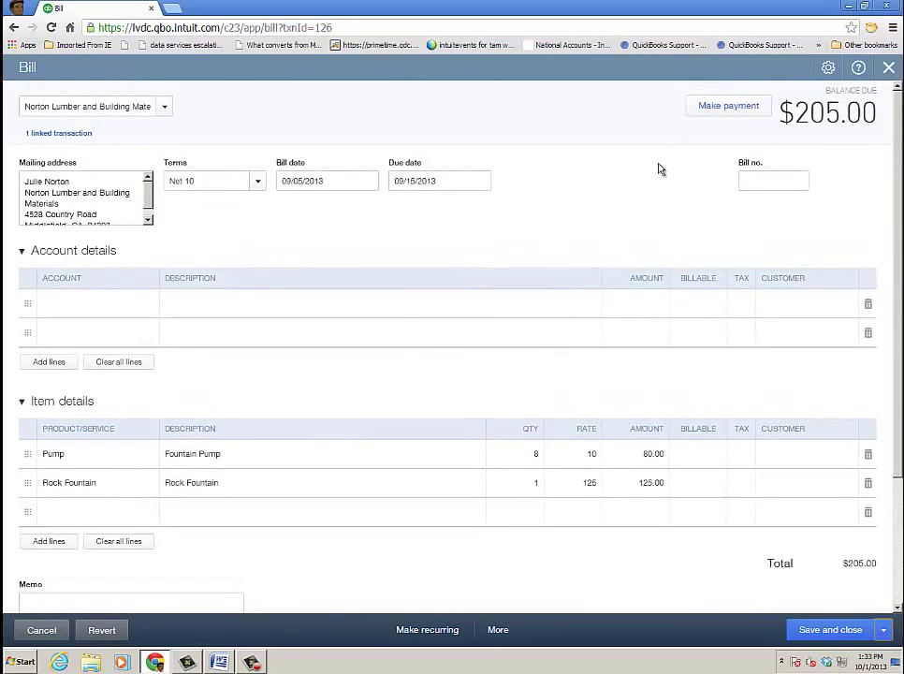
Pay the $205.00 Norton Lumber bill as Bill Payment #1, discarding the terms change.
left_click(715, 111)
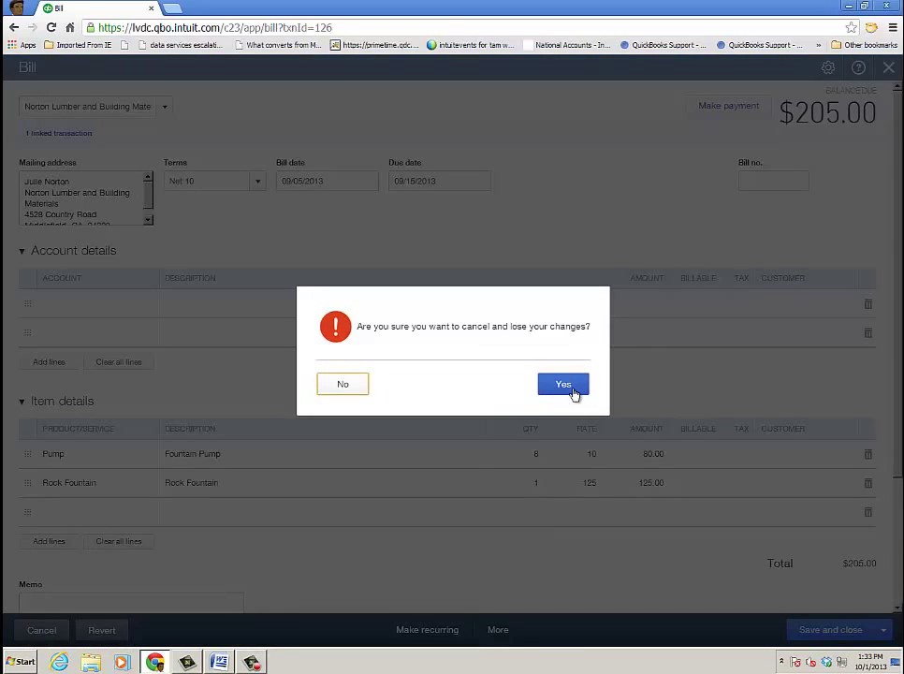
left_click(573, 391)
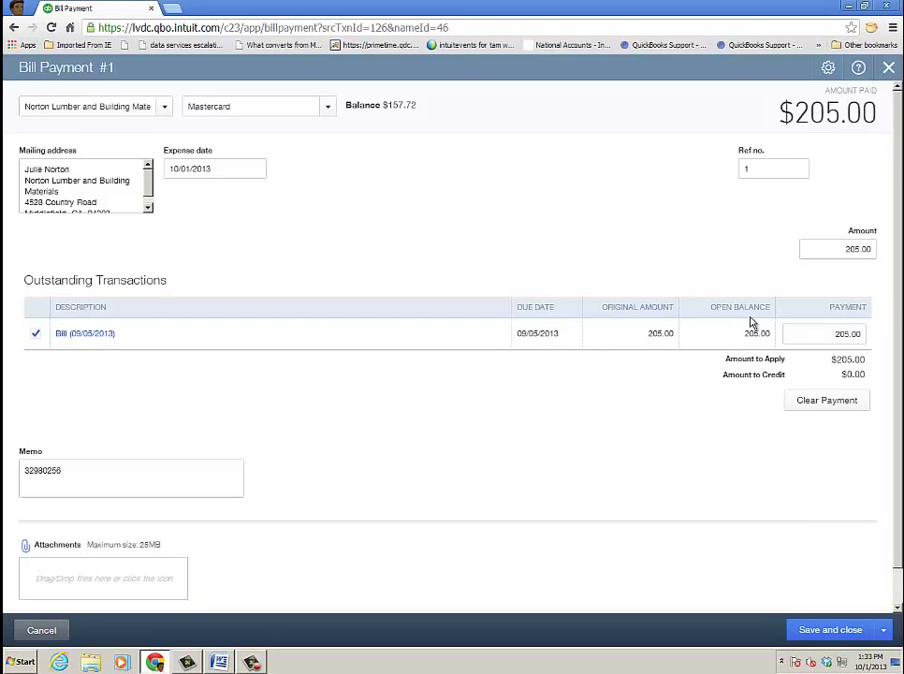
left_click(823, 631)
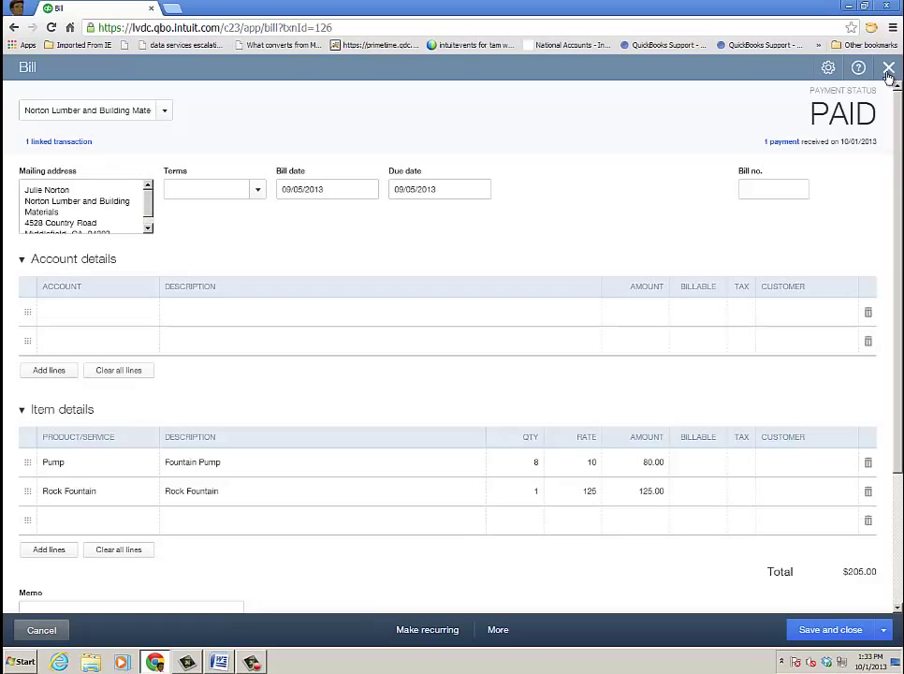
left_click(889, 69)
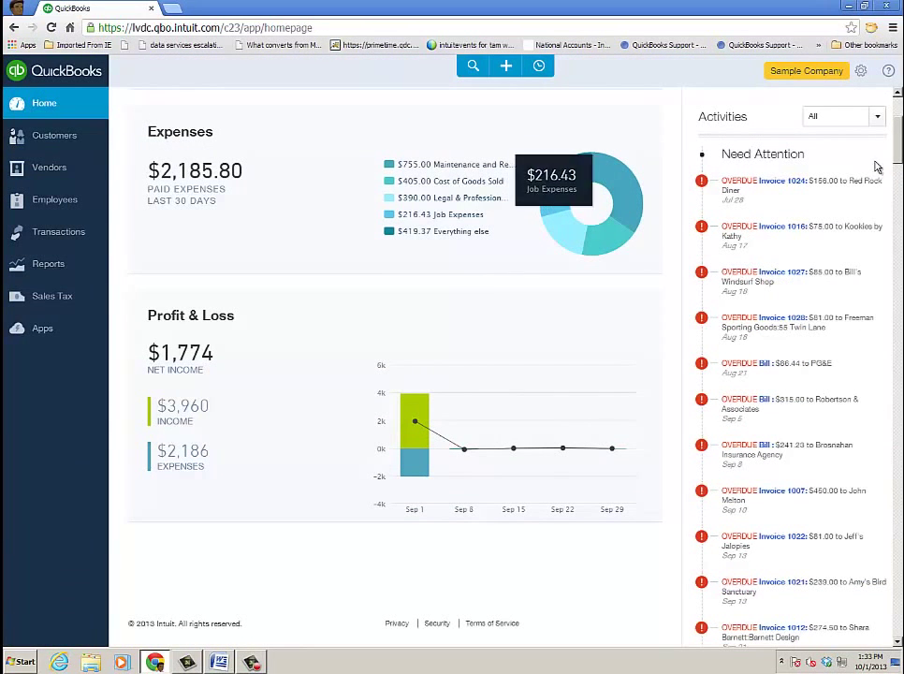
Filter Vendors to Overdue and open Brosnahan Insurance Agency's $241.23 overdue bill.
left_click_drag(895, 129, 898, 105)
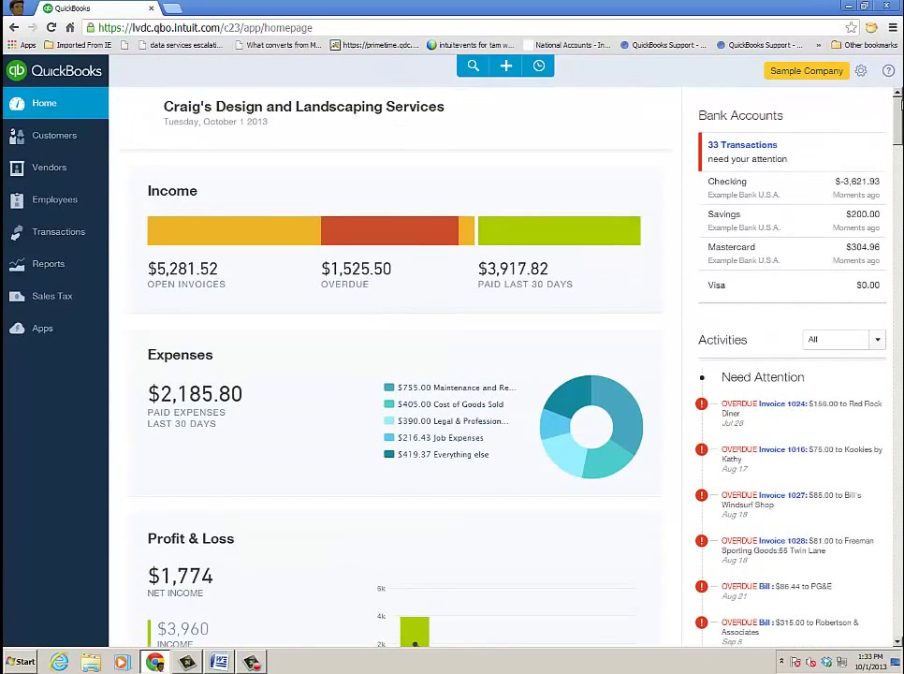
left_click(51, 171)
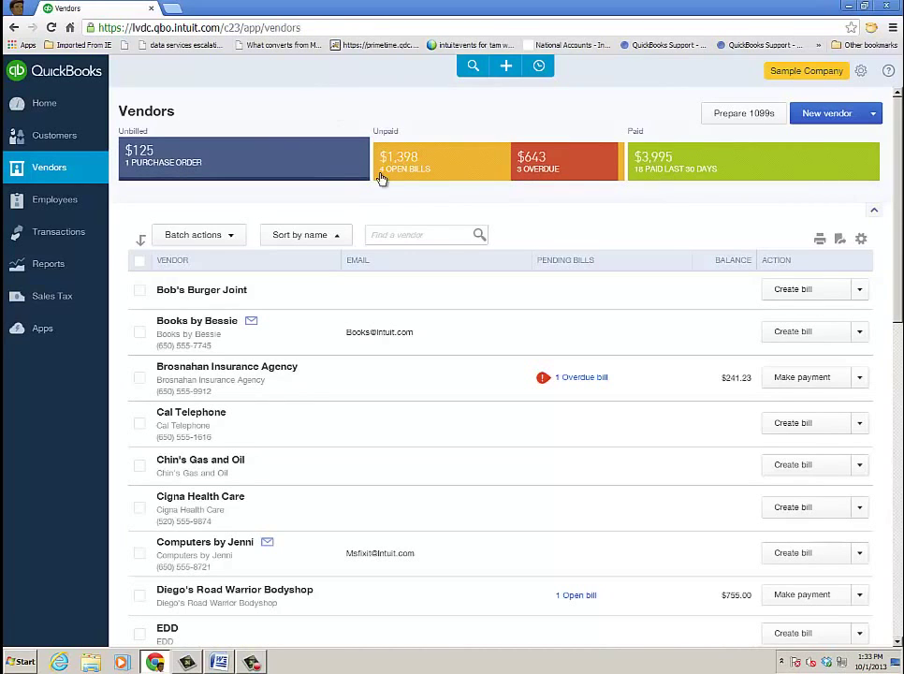
left_click(565, 165)
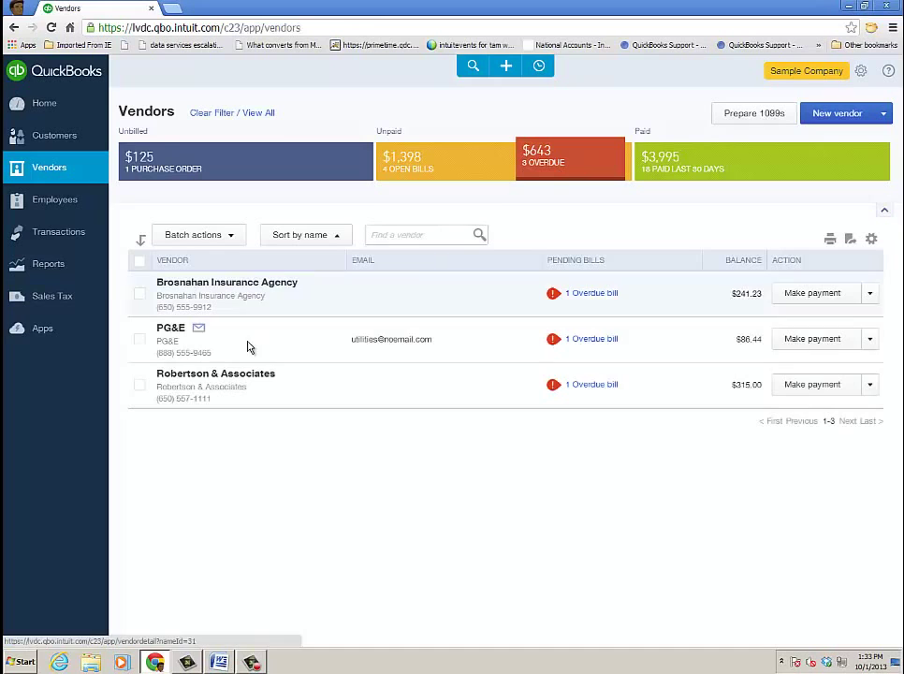
left_click(585, 295)
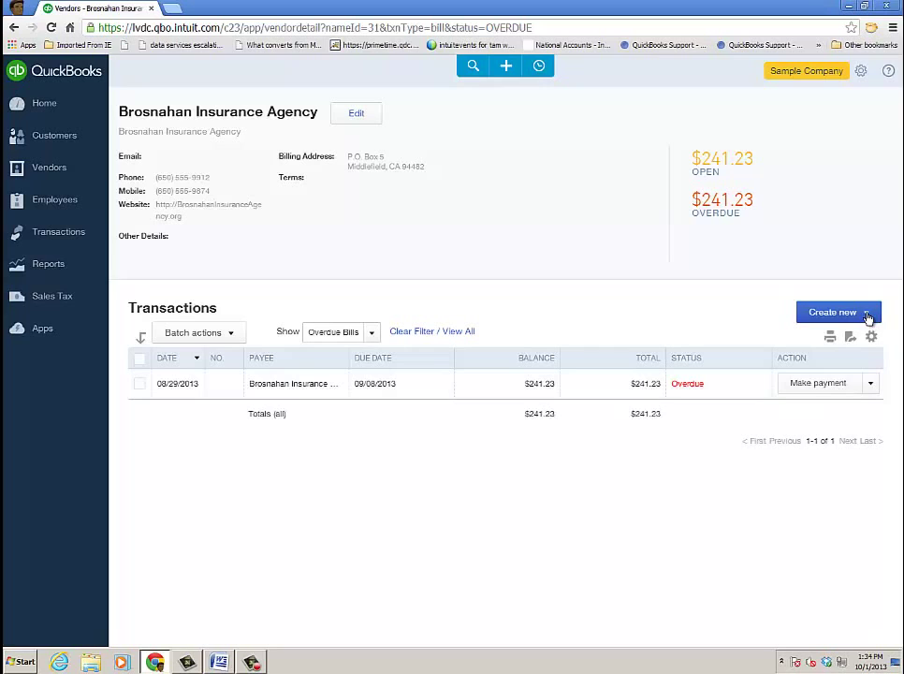
left_click(866, 314)
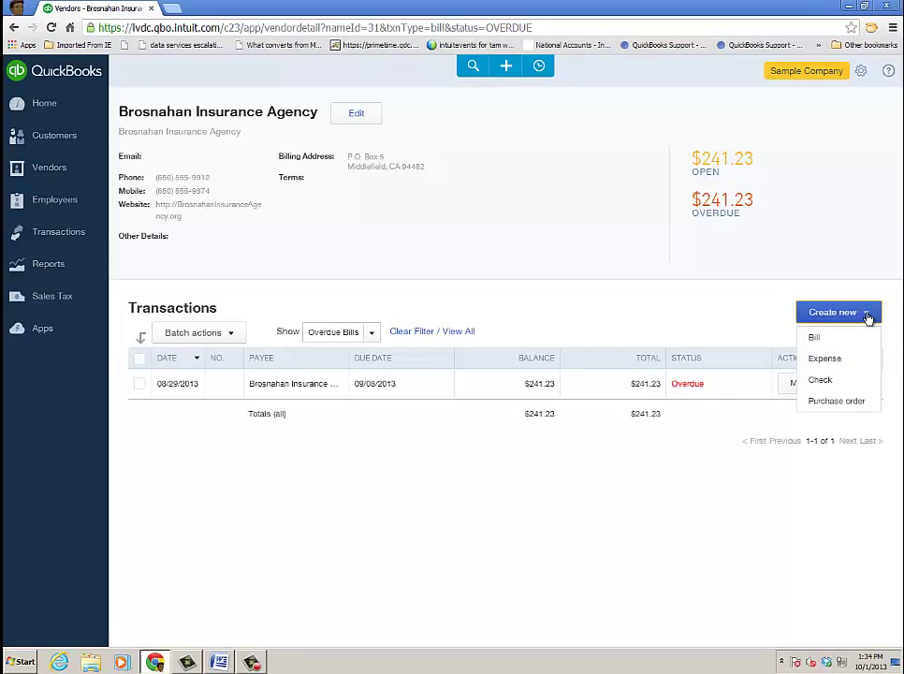
left_click(825, 358)
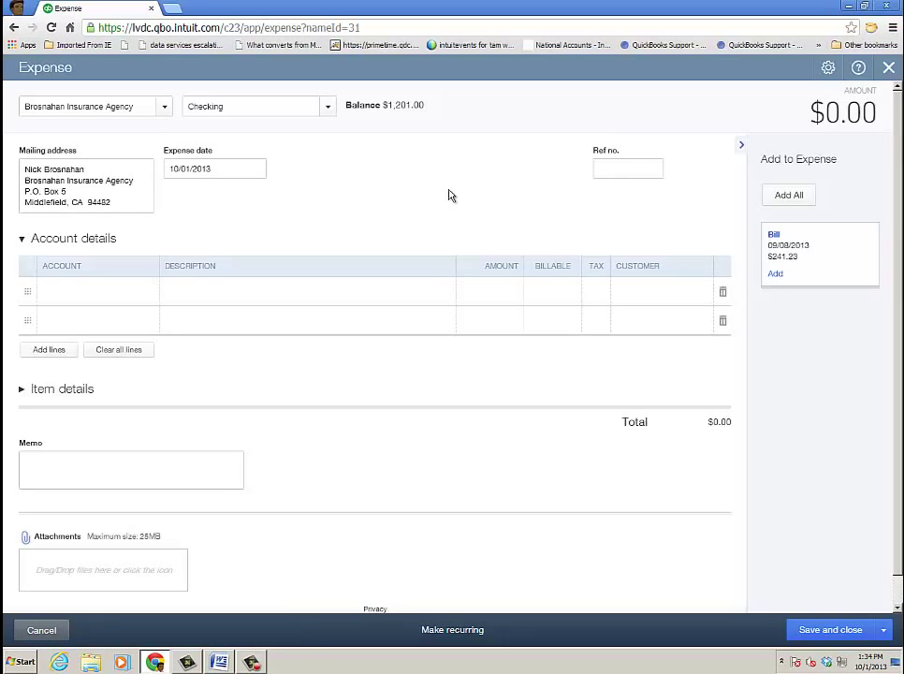
left_click(775, 275)
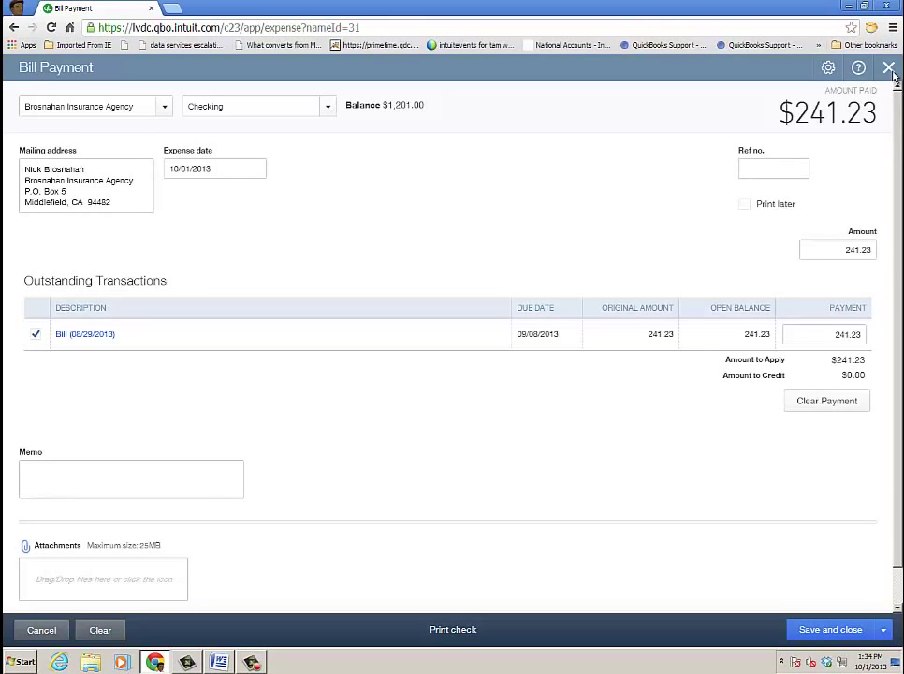
key("Escape")
left_click(563, 385)
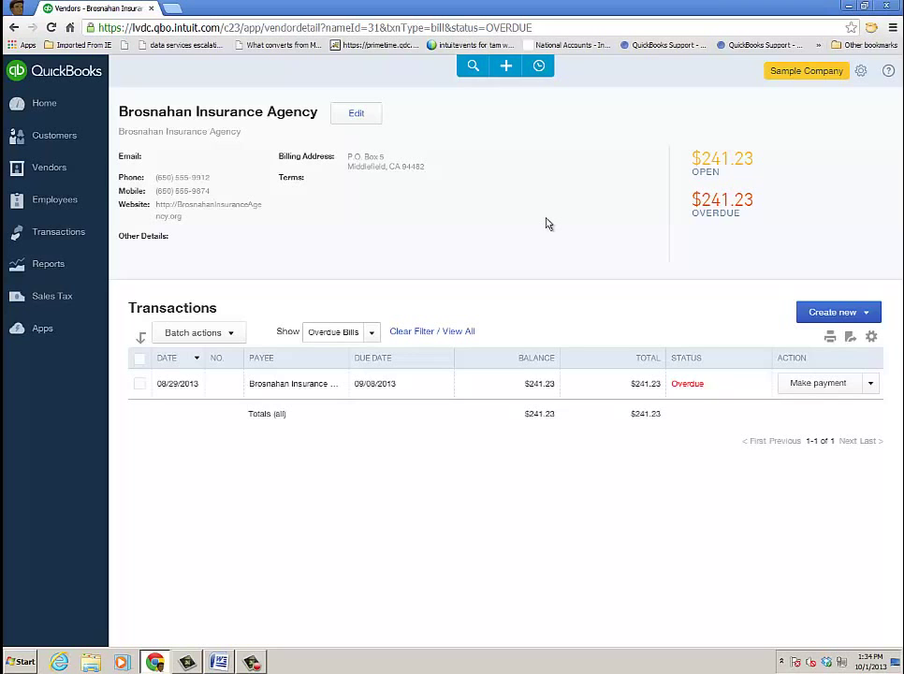
Return to the overdue vendor list, check Brosnahan's other actions, and expand Transactions.
left_click(58, 174)
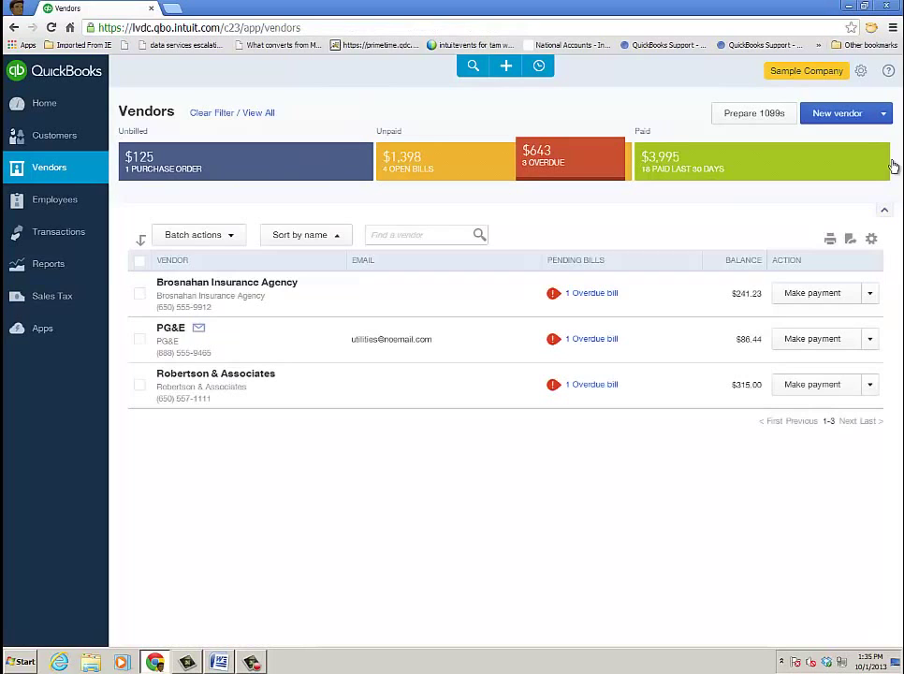
left_click(870, 294)
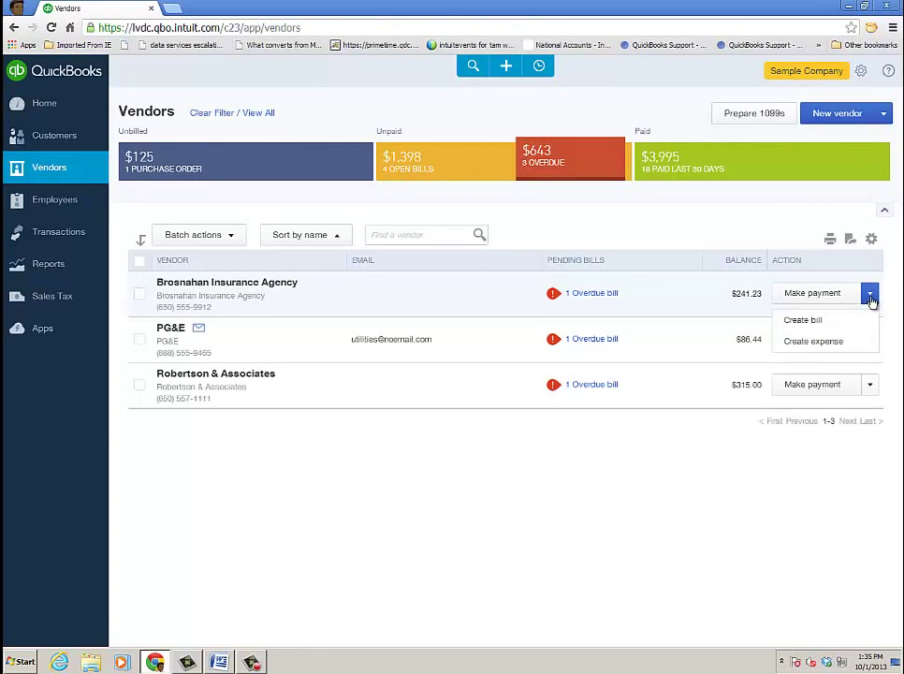
left_click(477, 485)
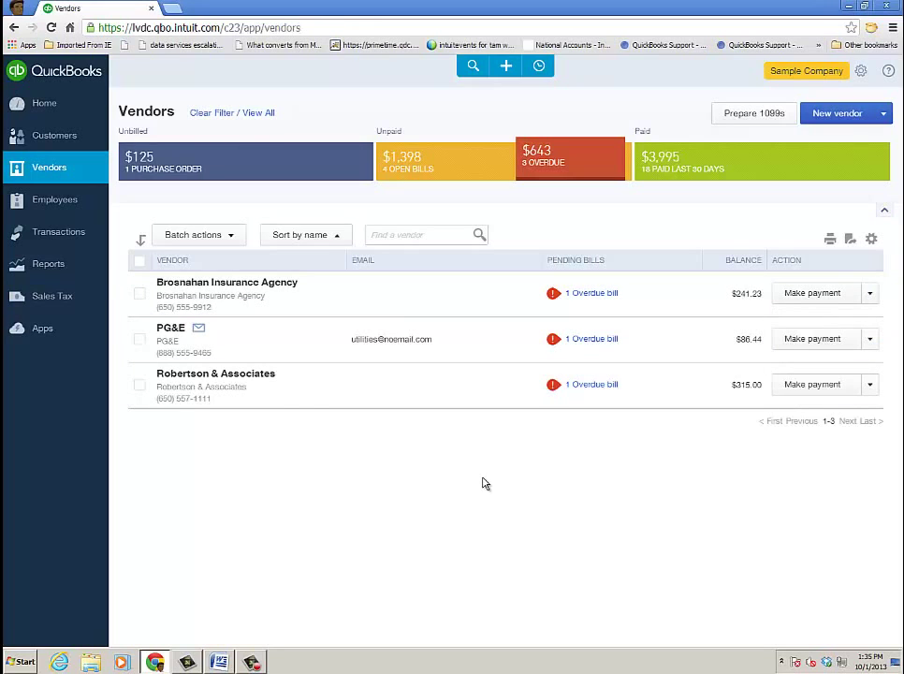
left_click(58, 233)
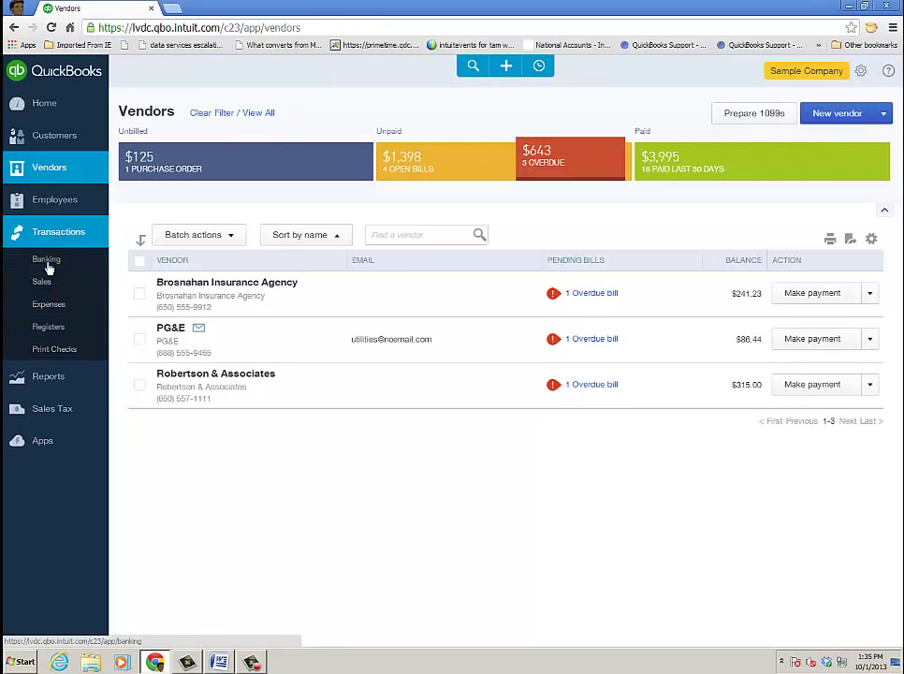
Filter the Expense Transactions list to the Bill transaction type.
left_click(47, 306)
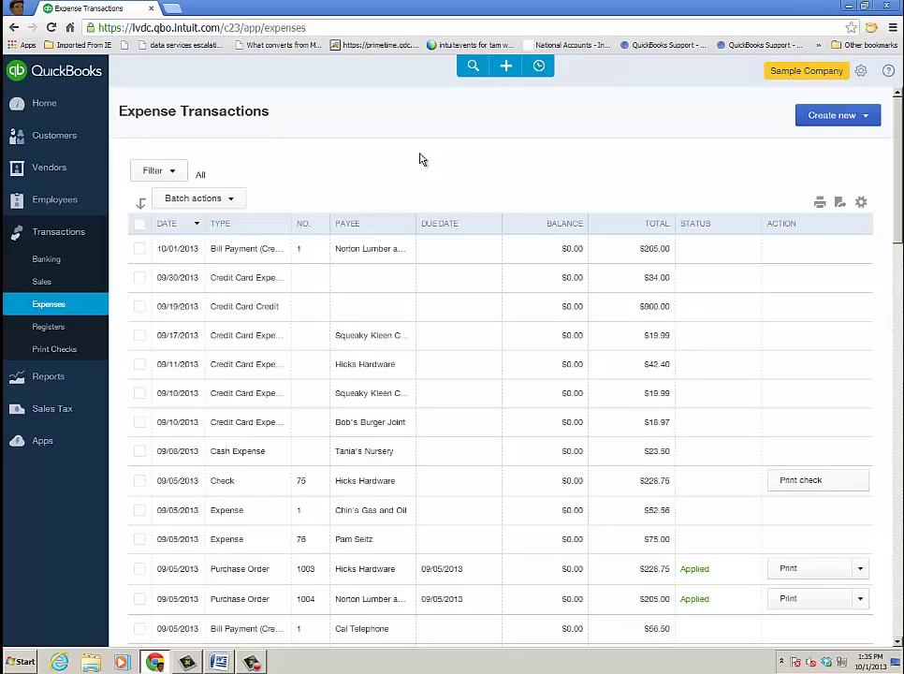
left_click(172, 172)
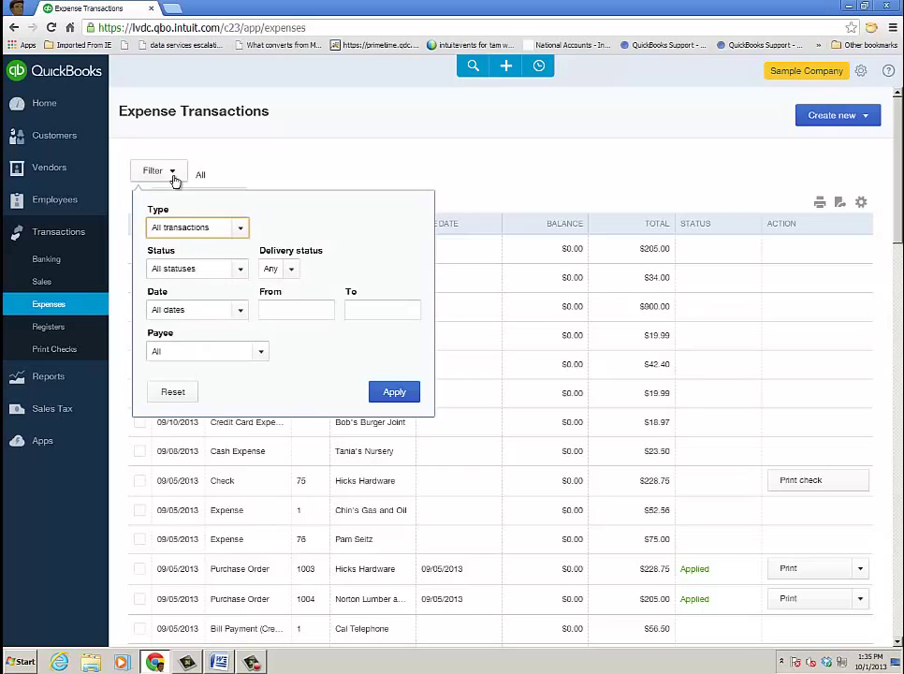
left_click(241, 231)
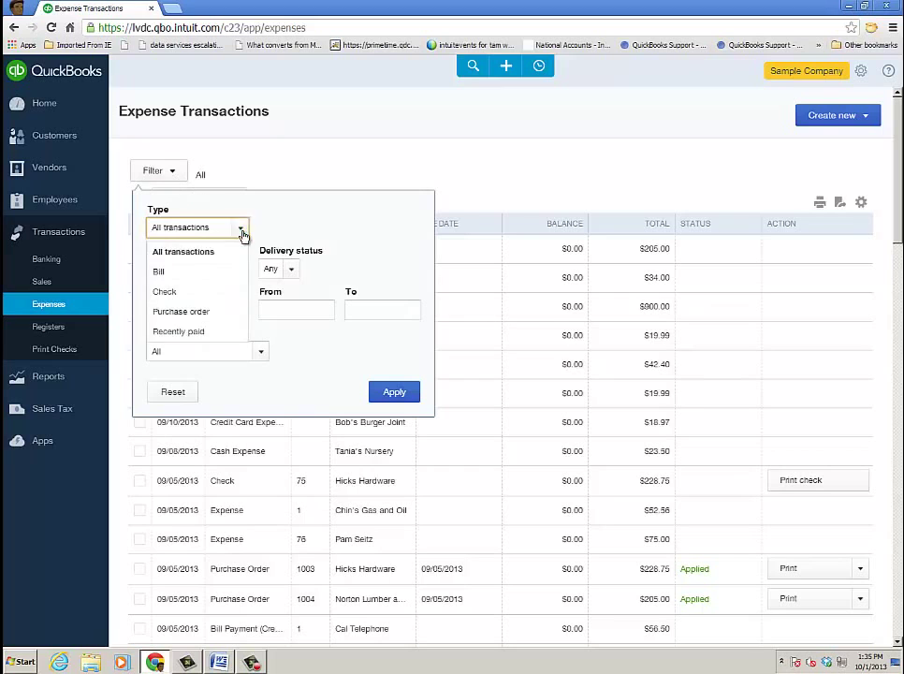
left_click(173, 272)
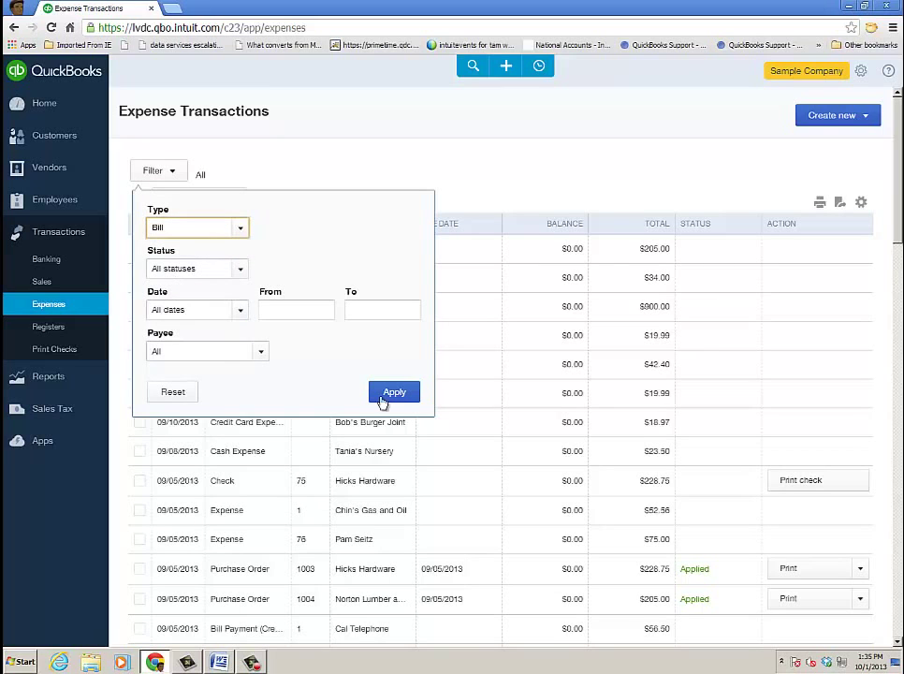
left_click(394, 391)
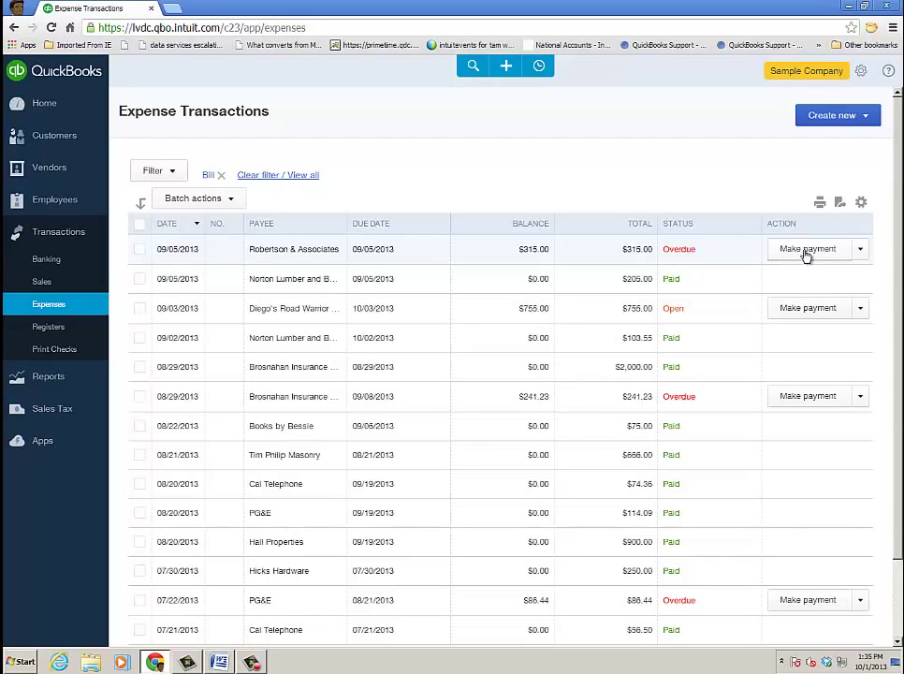
left_click(868, 123)
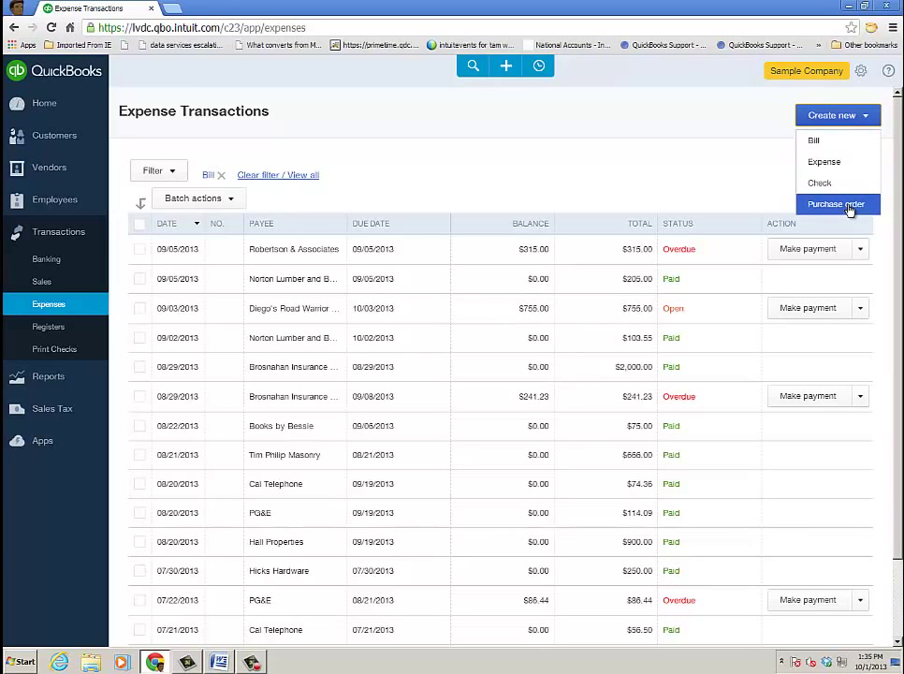
Create a Books by Bessie bill with its $75.00 line billable and taxable to Bill's Windsurf Shop.
left_click(815, 141)
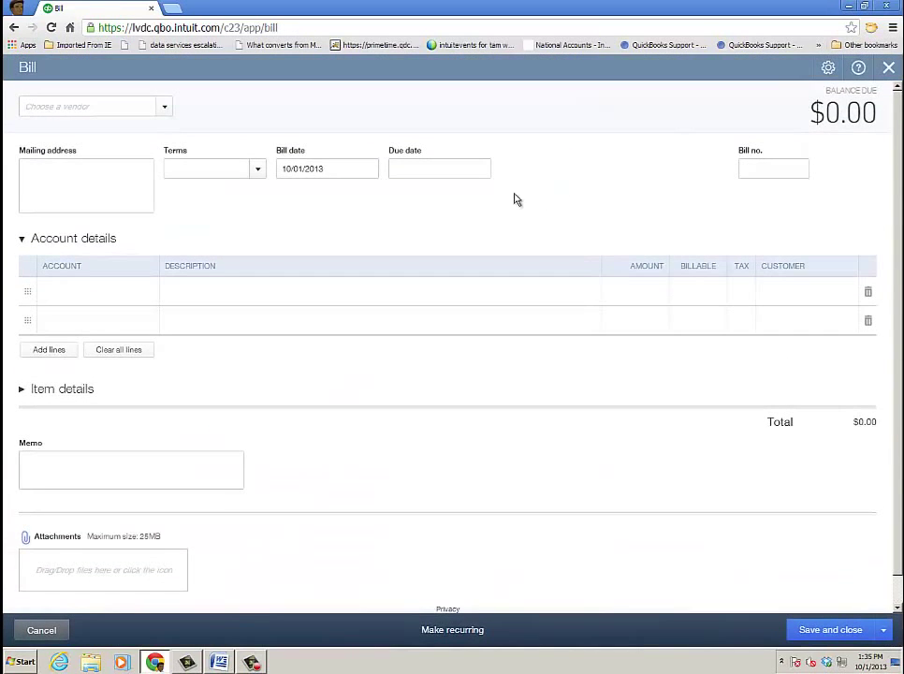
left_click(164, 106)
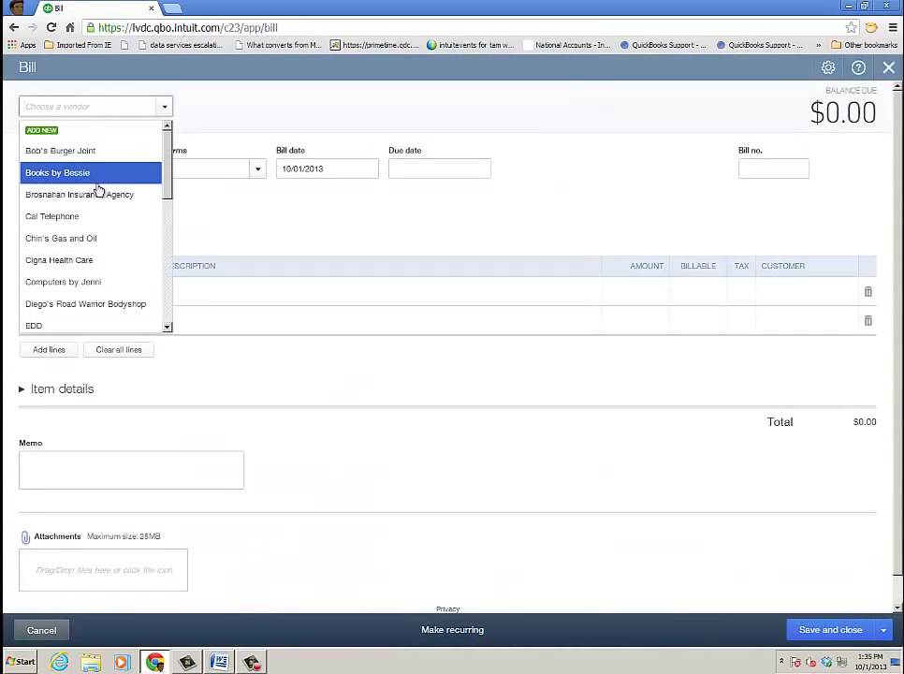
left_click(75, 178)
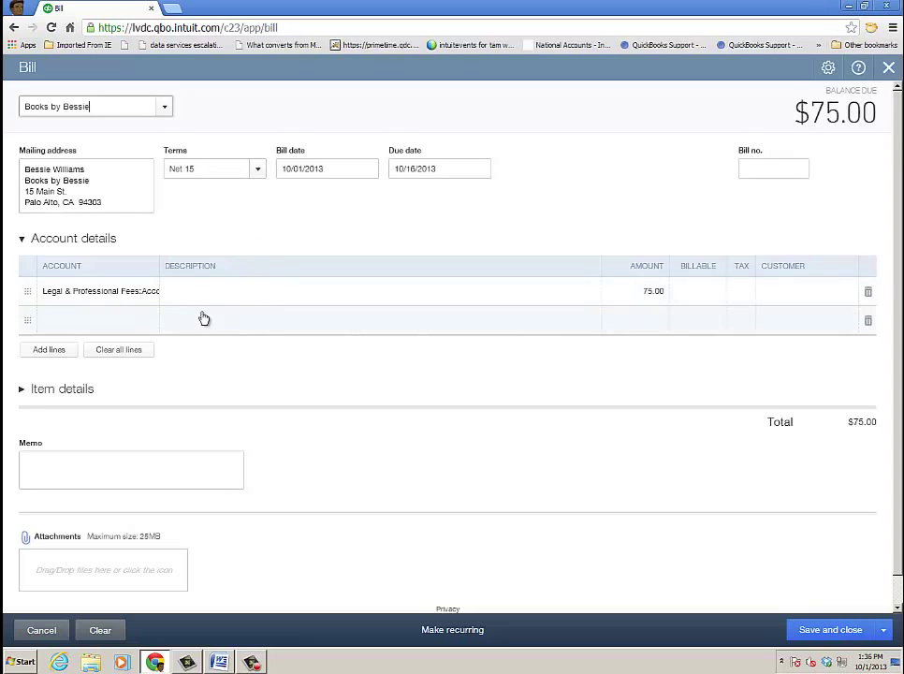
left_click(702, 299)
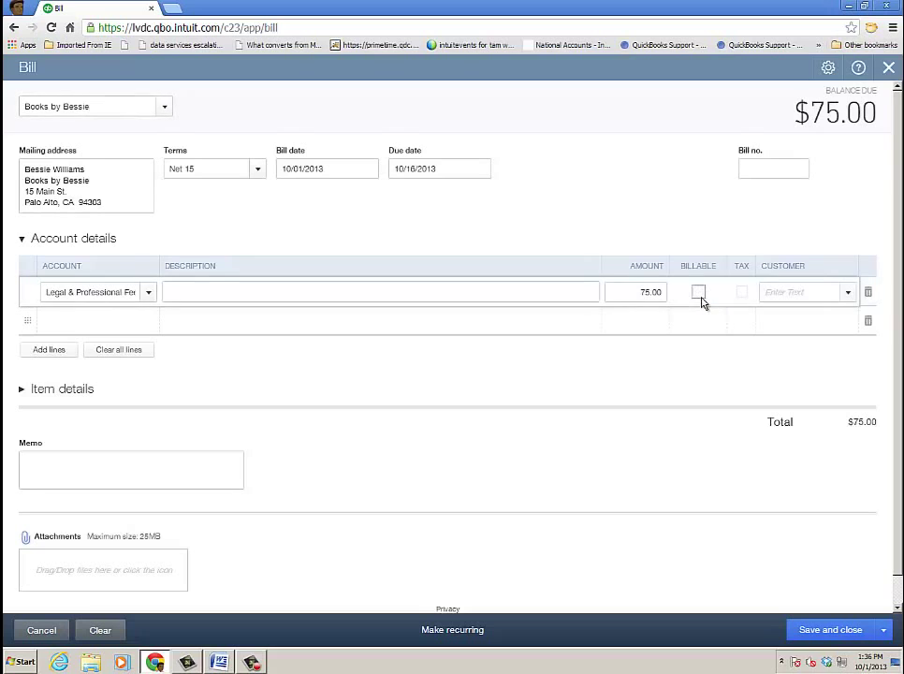
left_click(848, 293)
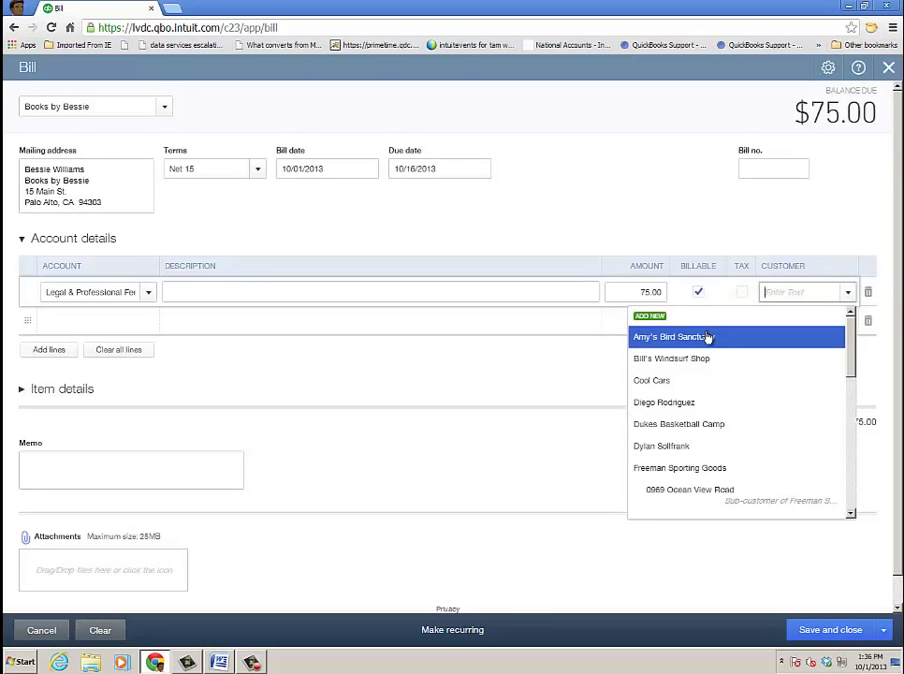
left_click(651, 359)
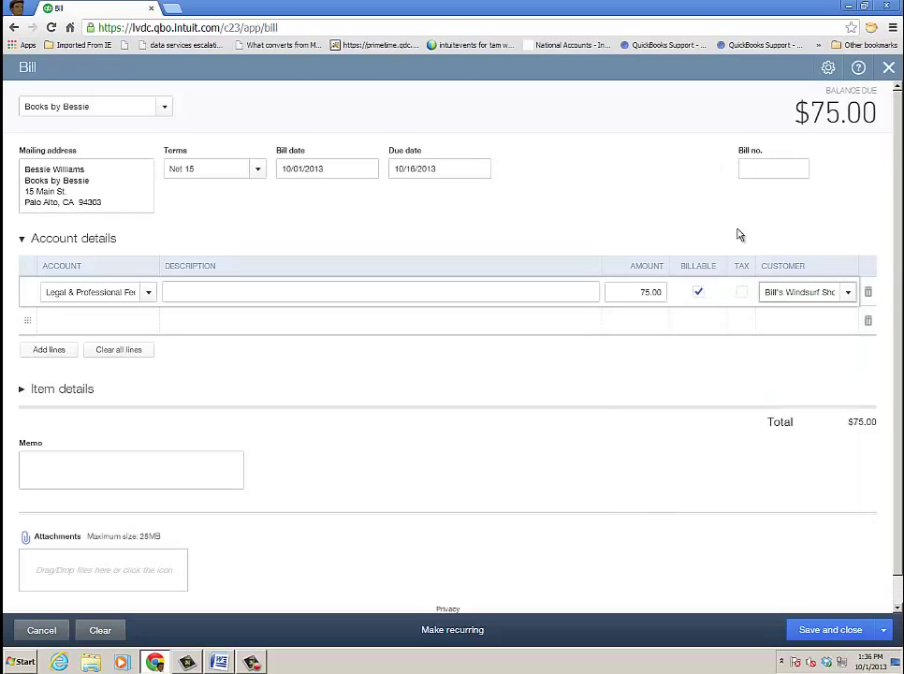
left_click(741, 293)
left_click(147, 293)
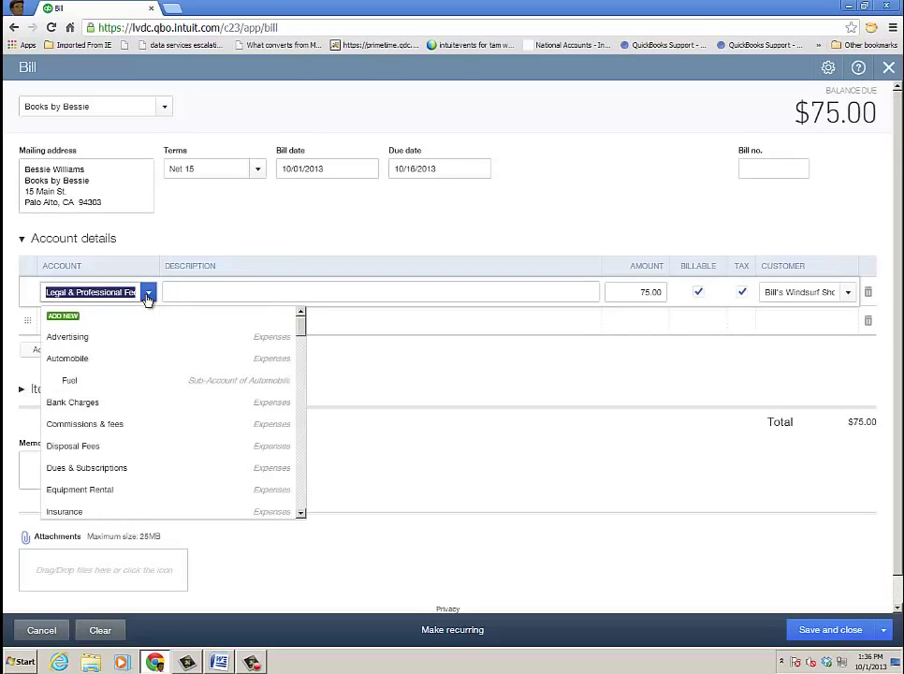
Add a Rock Fountain item line at 125, bringing the Books by Bessie bill to $200.00.
left_click(351, 237)
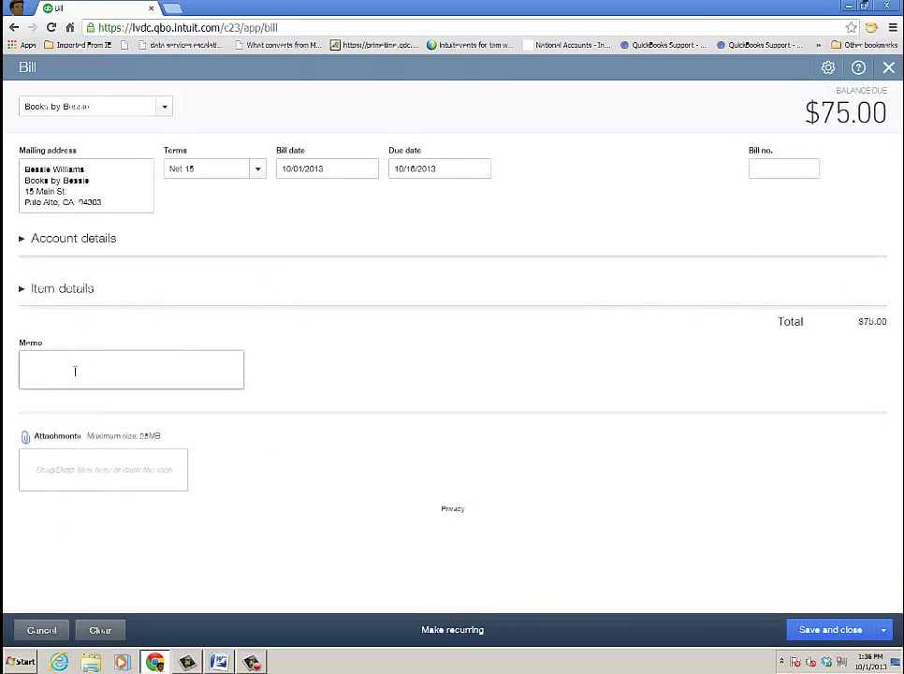
left_click(23, 290)
left_click(143, 345)
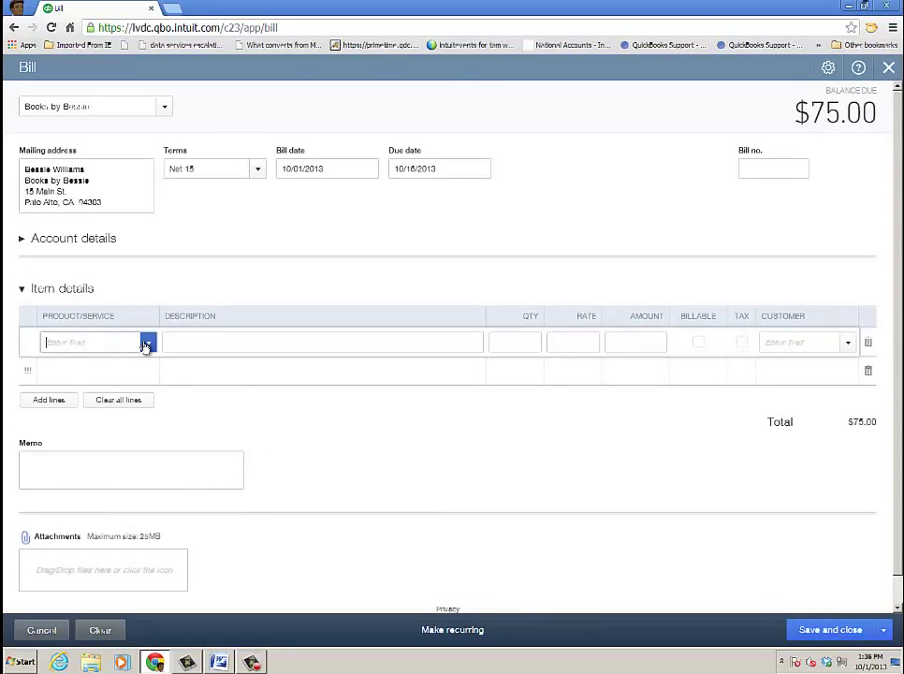
left_click(147, 347)
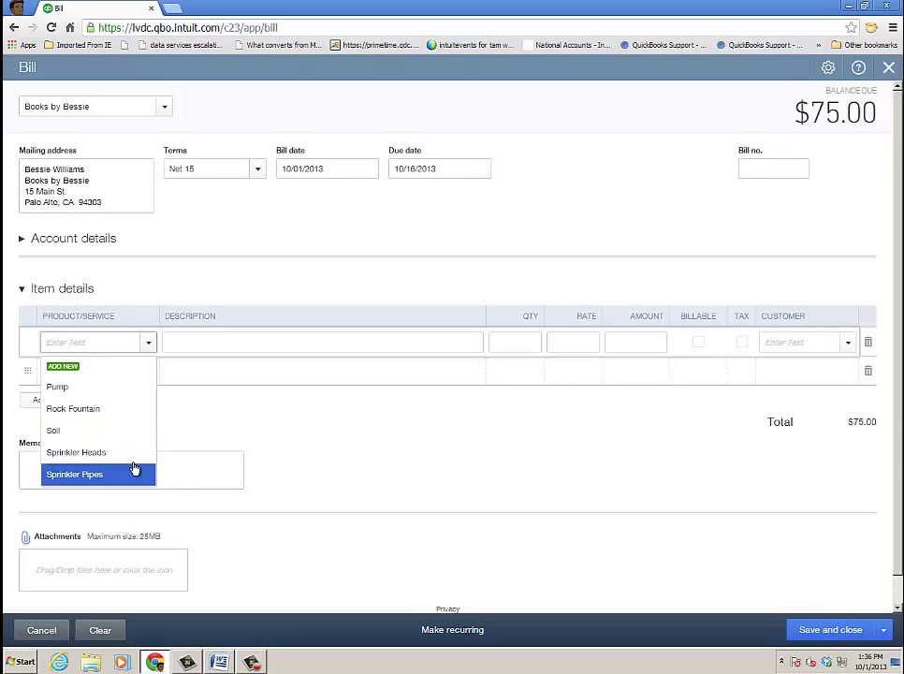
left_click(124, 410)
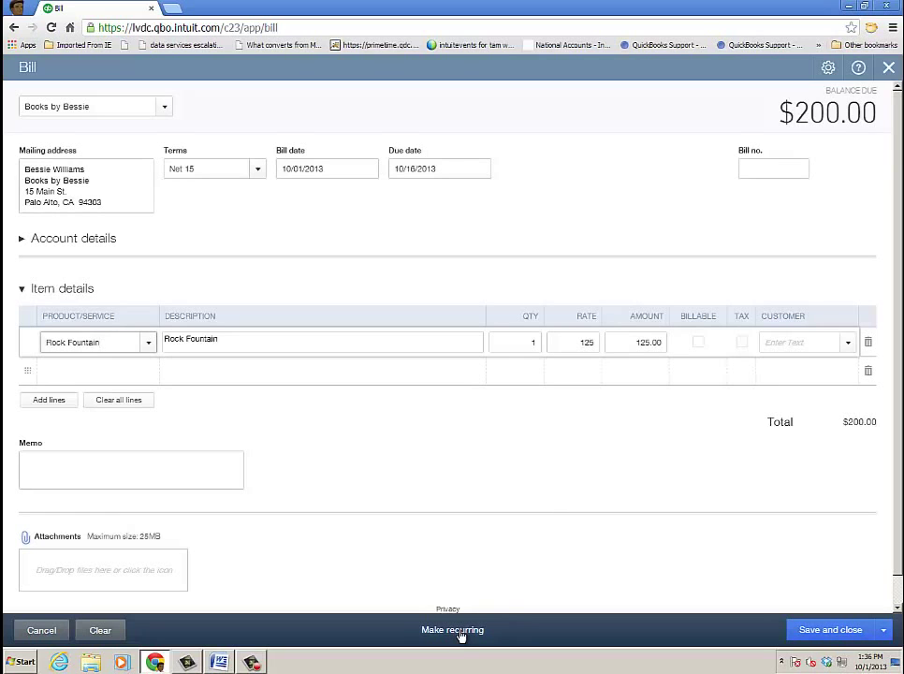
left_click(775, 554)
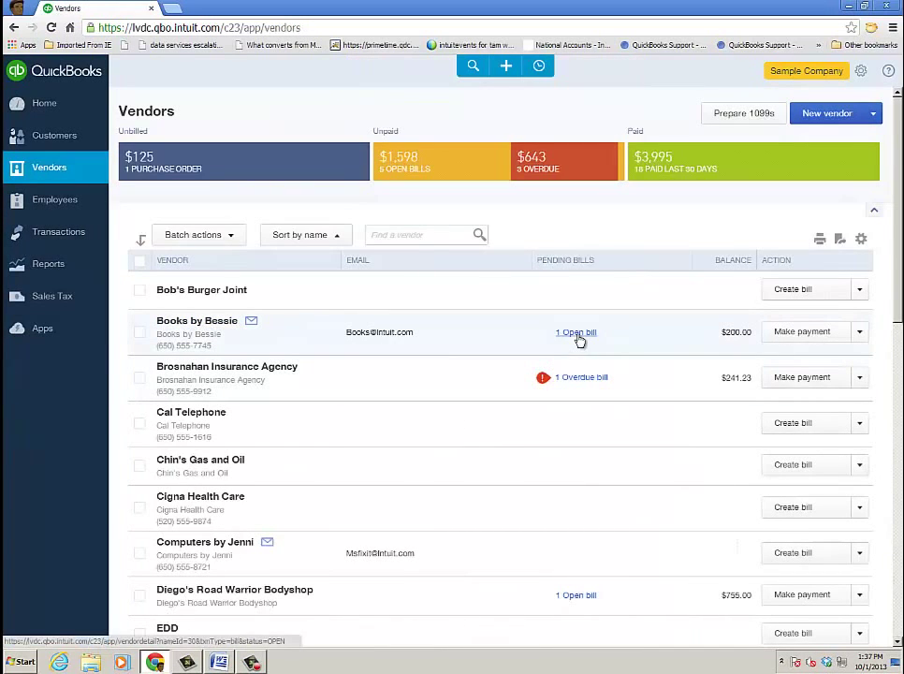
Check the Books by Bessie and New vendor dropdowns, then expand the full Create menu.
left_click(859, 333)
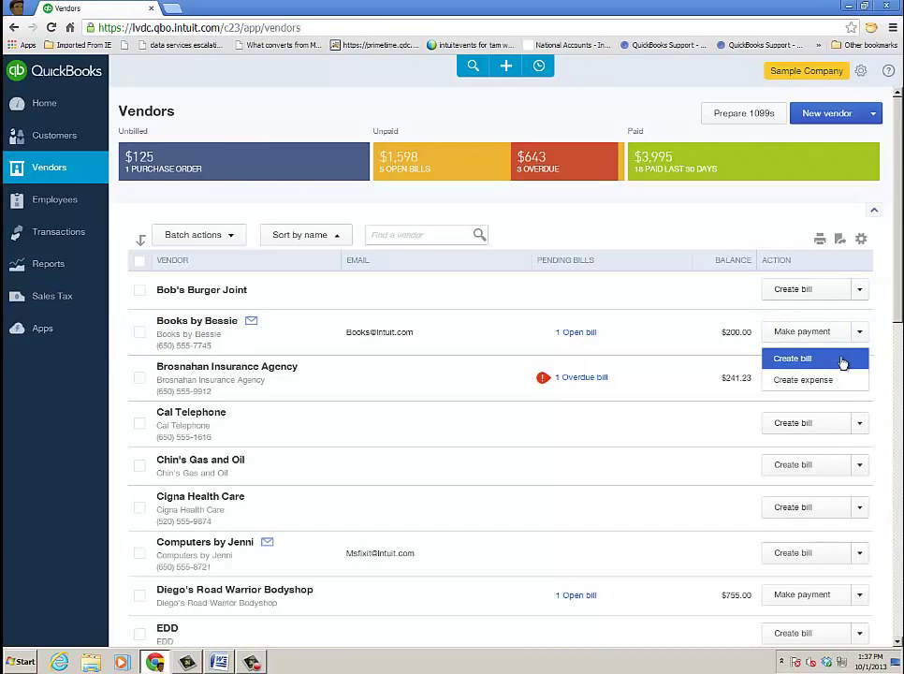
left_click(874, 114)
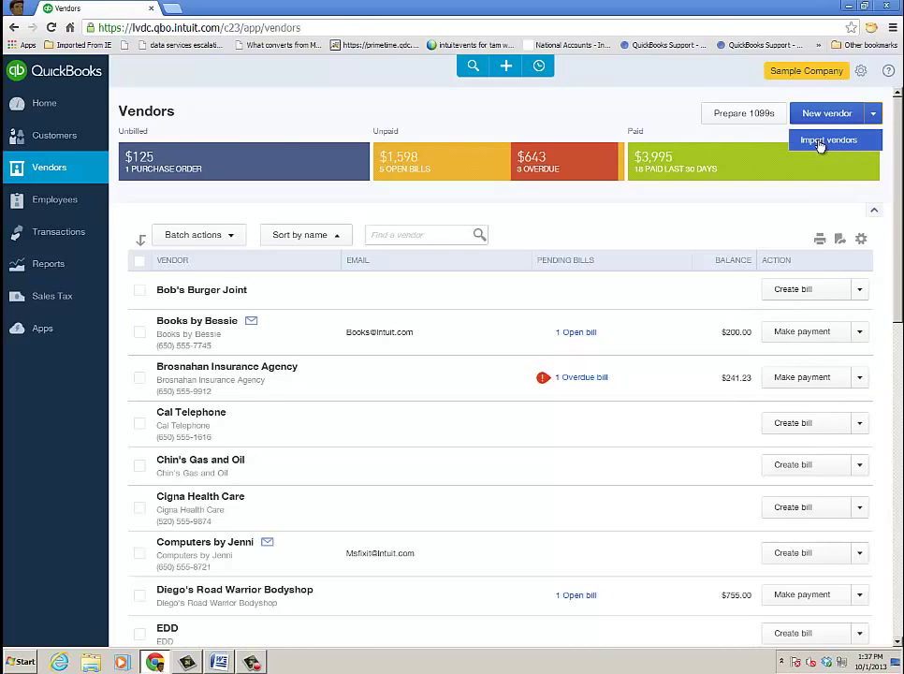
left_click(295, 108)
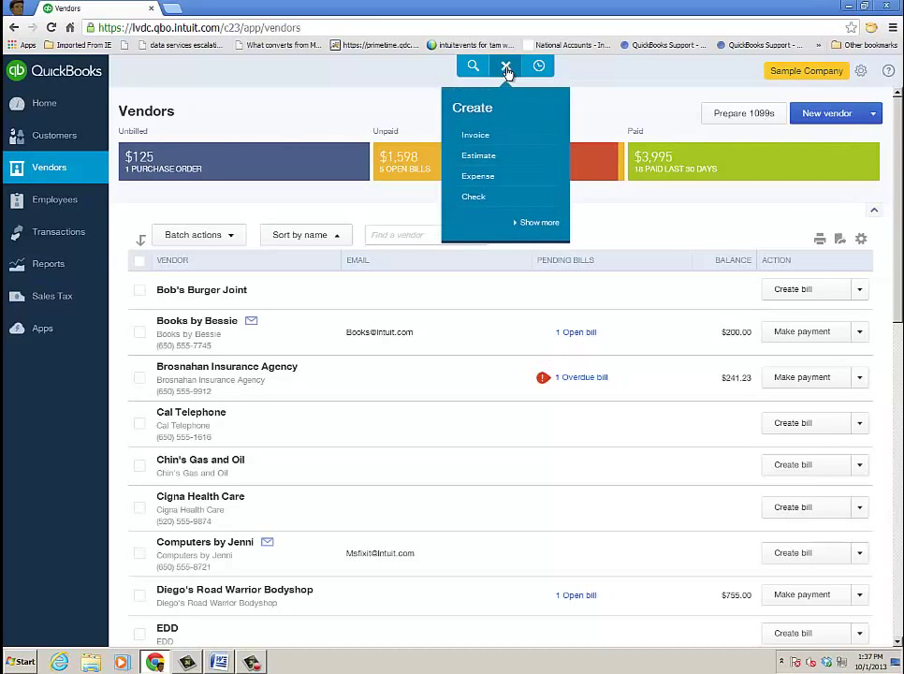
left_click(527, 223)
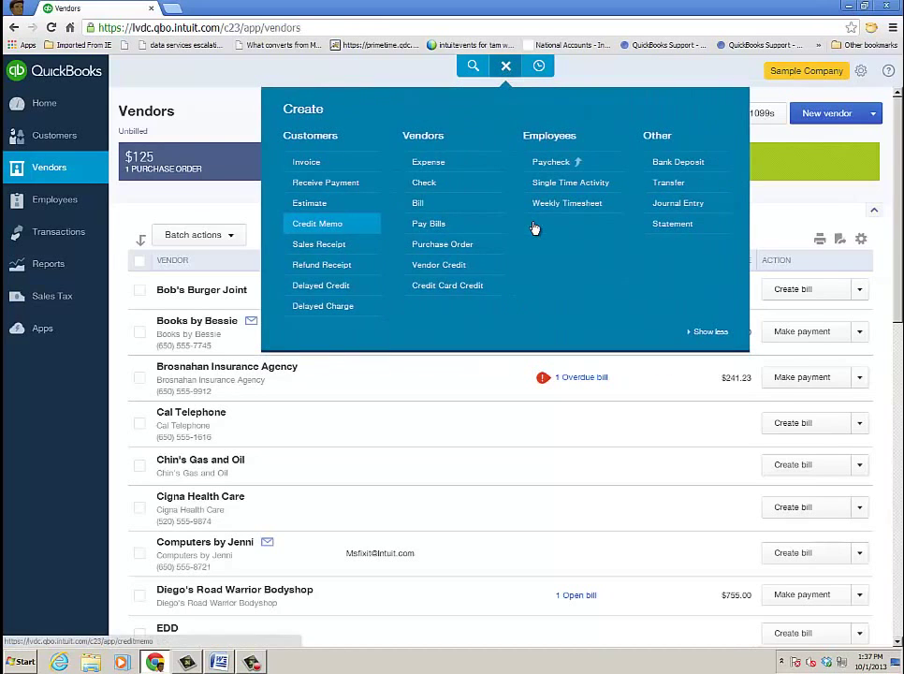
Save a 50.00 Books by Bessie vendor credit on the Legal & Professional Fees account.
left_click(453, 272)
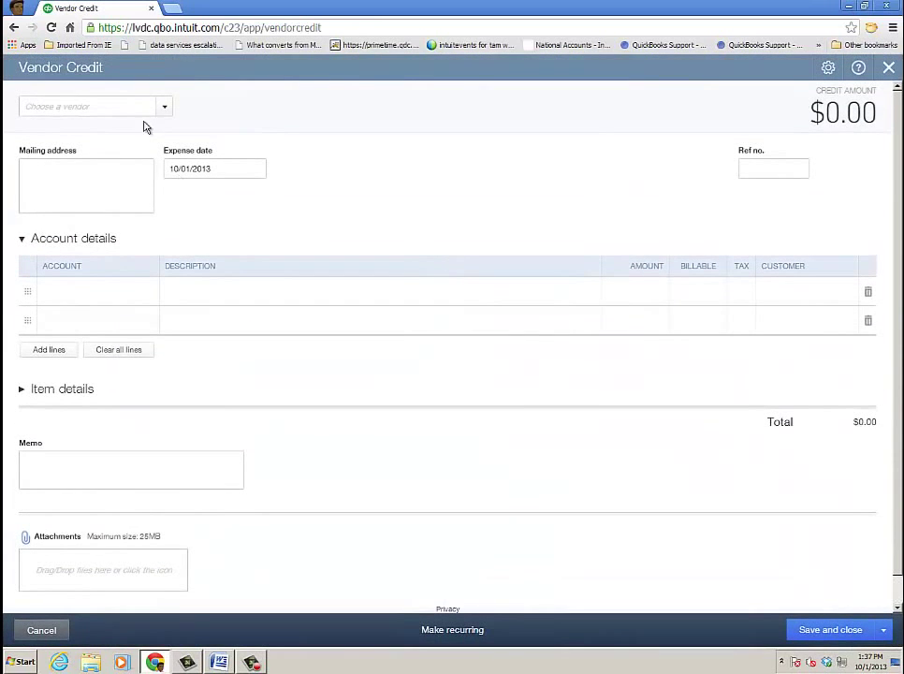
left_click(164, 108)
left_click(81, 170)
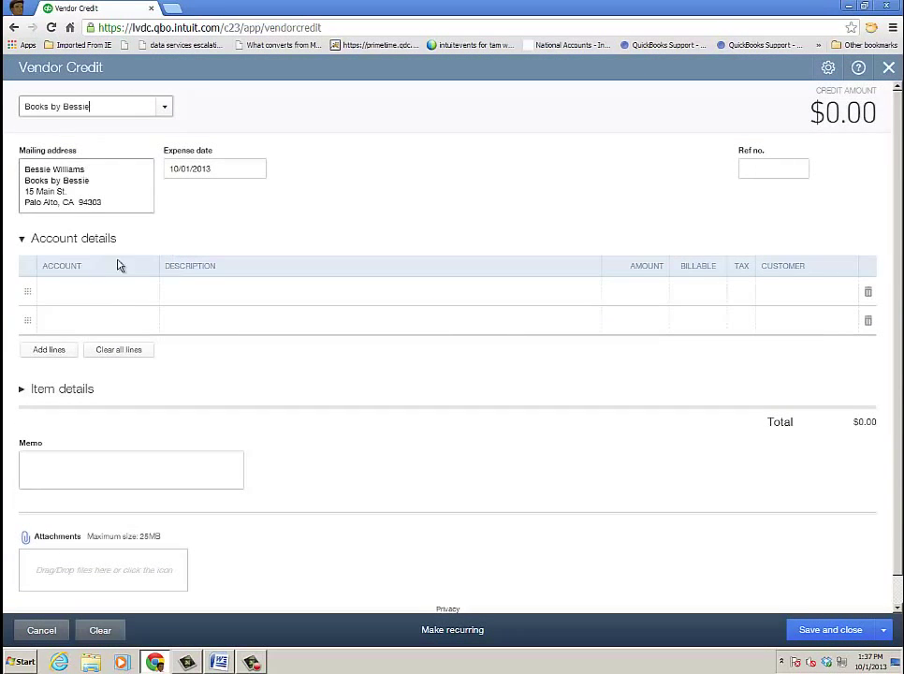
left_click(140, 297)
left_click(147, 293)
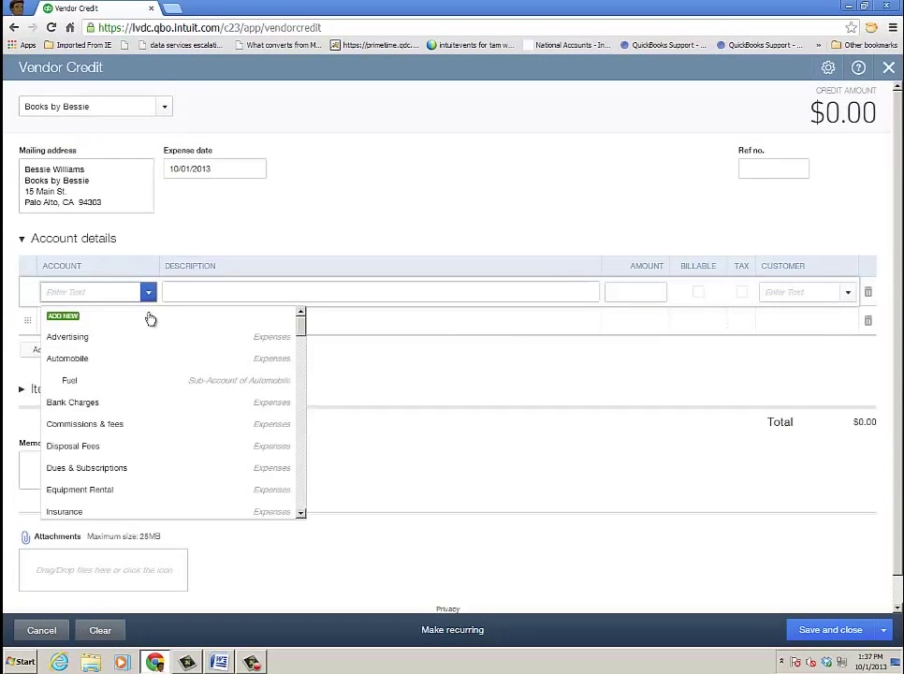
scroll(145, 429, "down", 3)
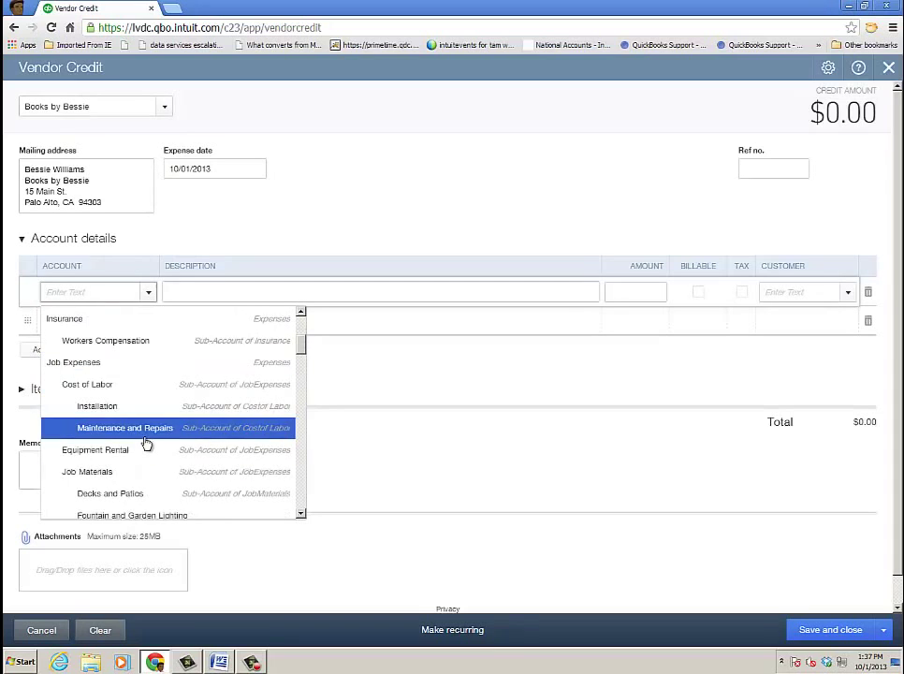
scroll(146, 443, "down", 3)
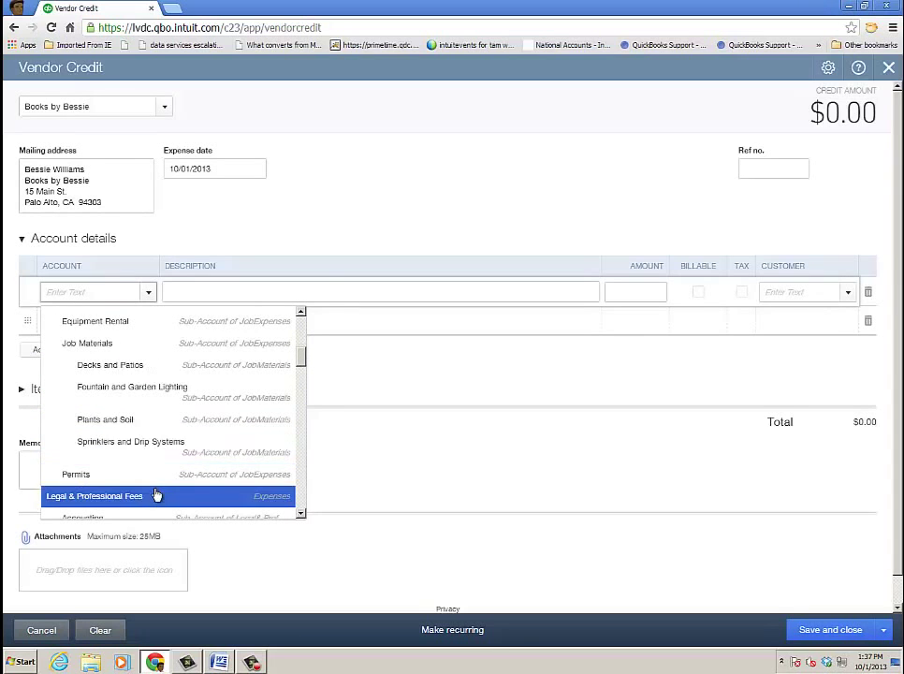
left_click(157, 496)
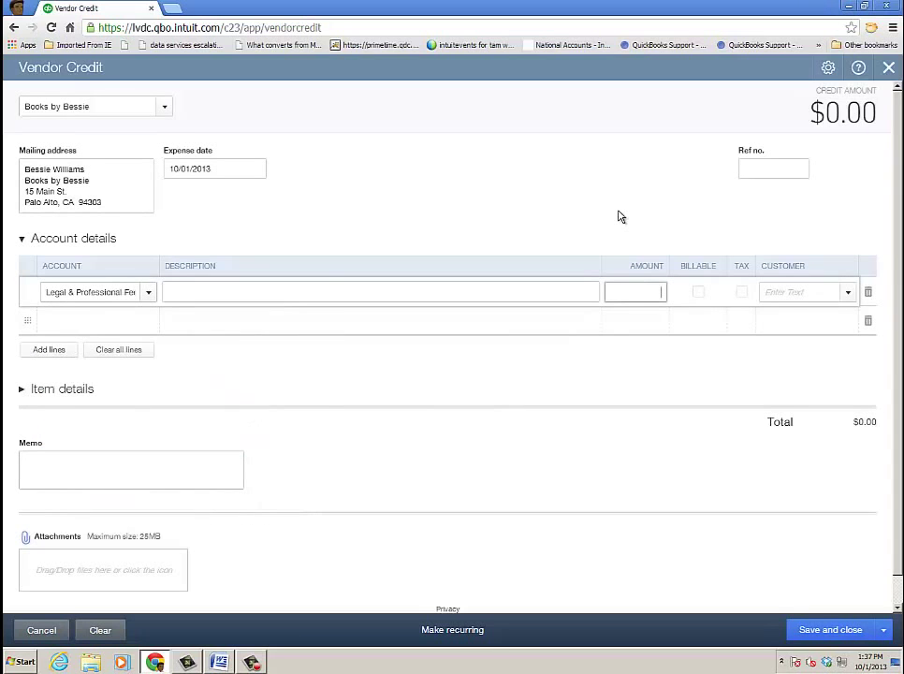
left_click(559, 176)
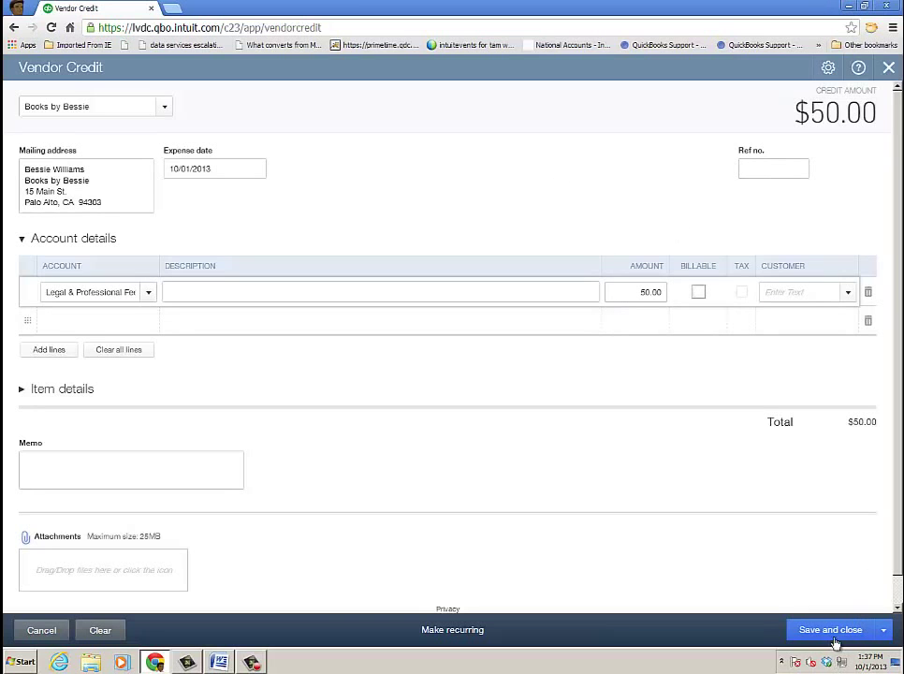
left_click(552, 353)
Pay the $200.00 Books by Bessie bill from Checking, applying the $50.00 credit for 150.00.
left_click(505, 66)
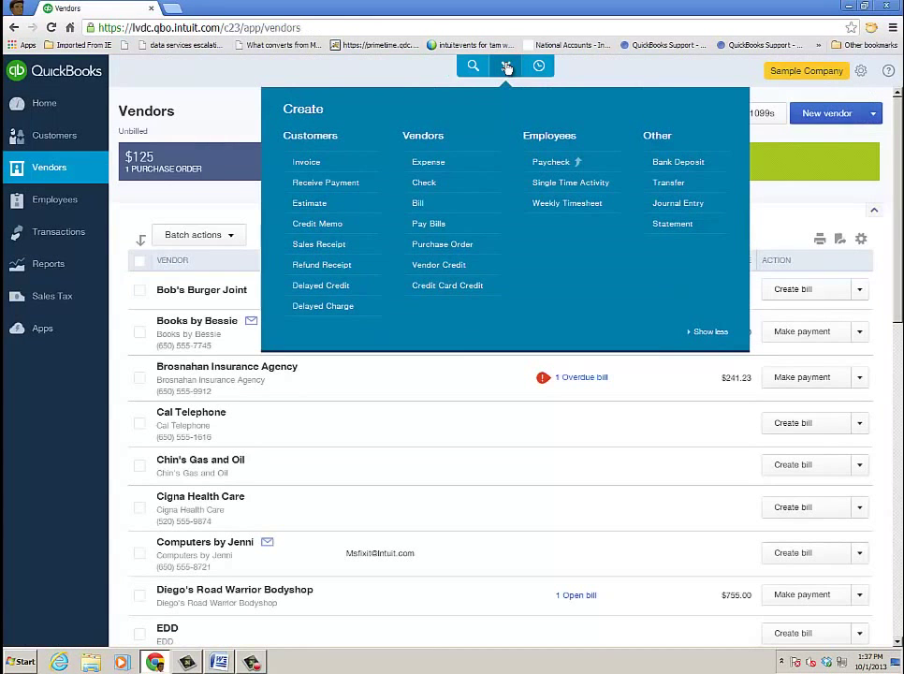
left_click(445, 231)
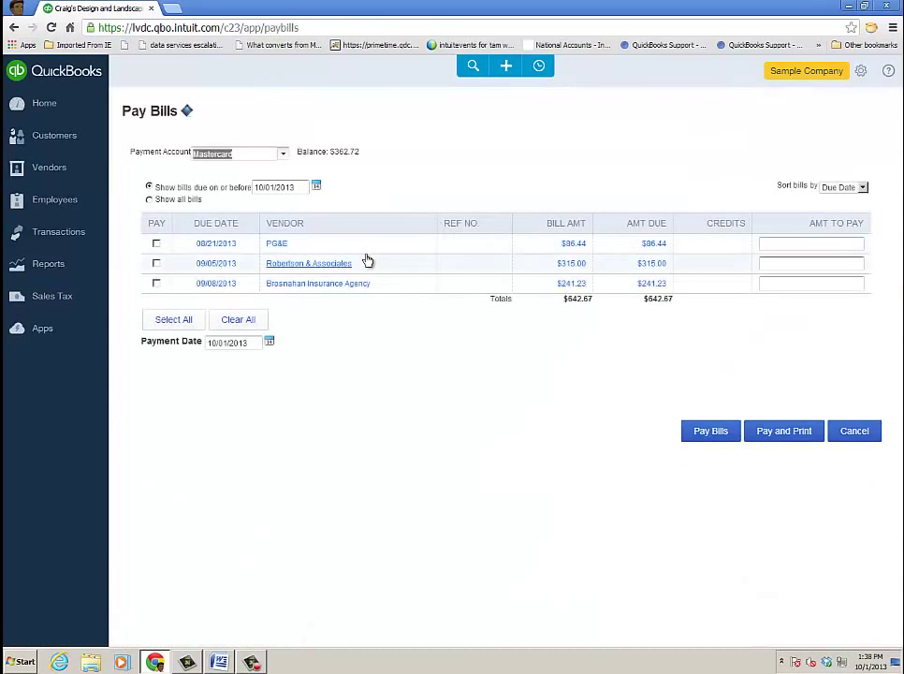
left_click(282, 153)
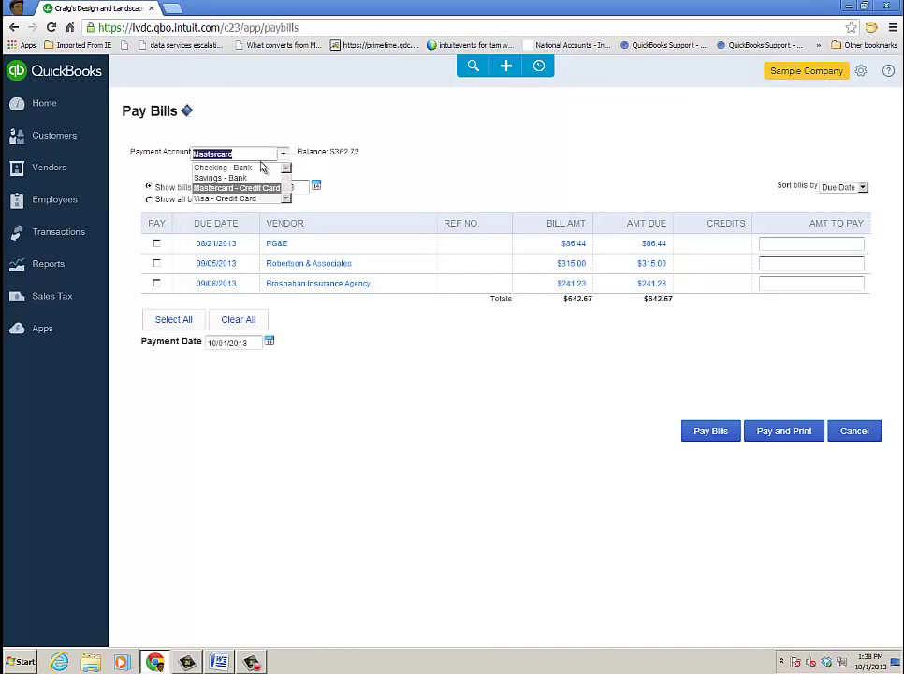
left_click(264, 166)
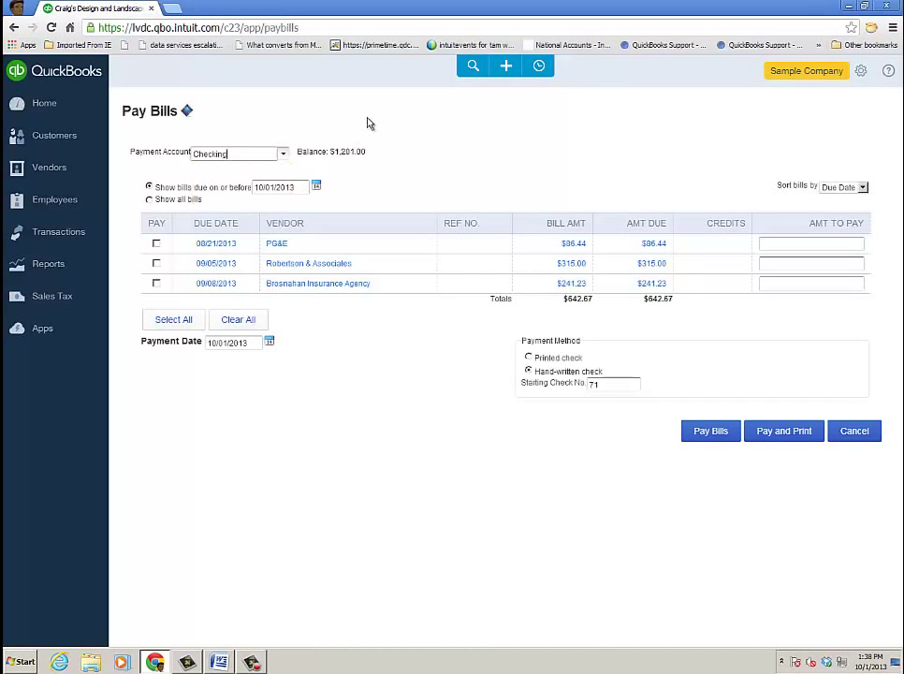
left_click(148, 199)
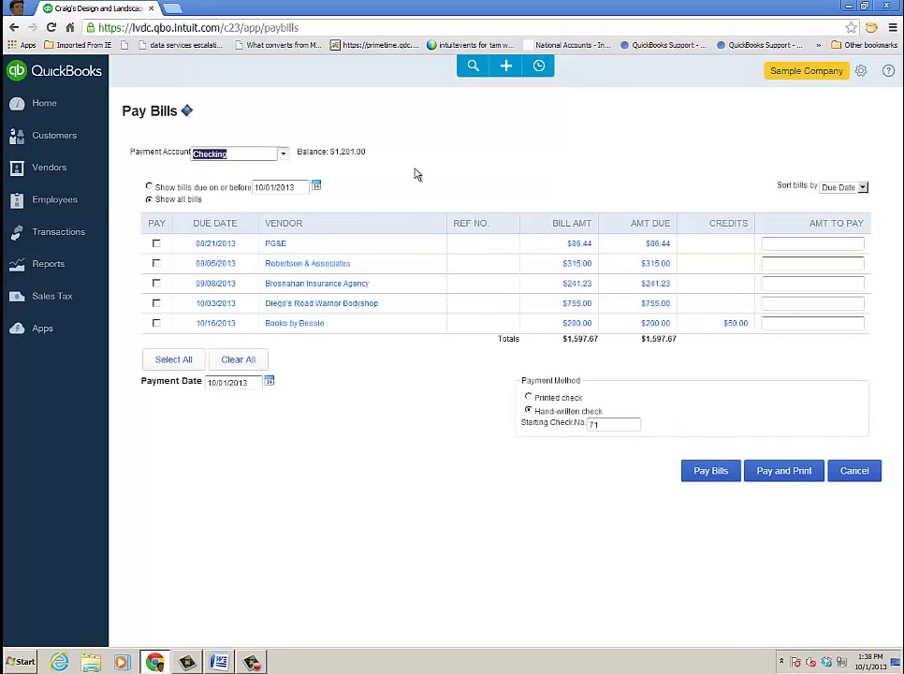
left_click(155, 323)
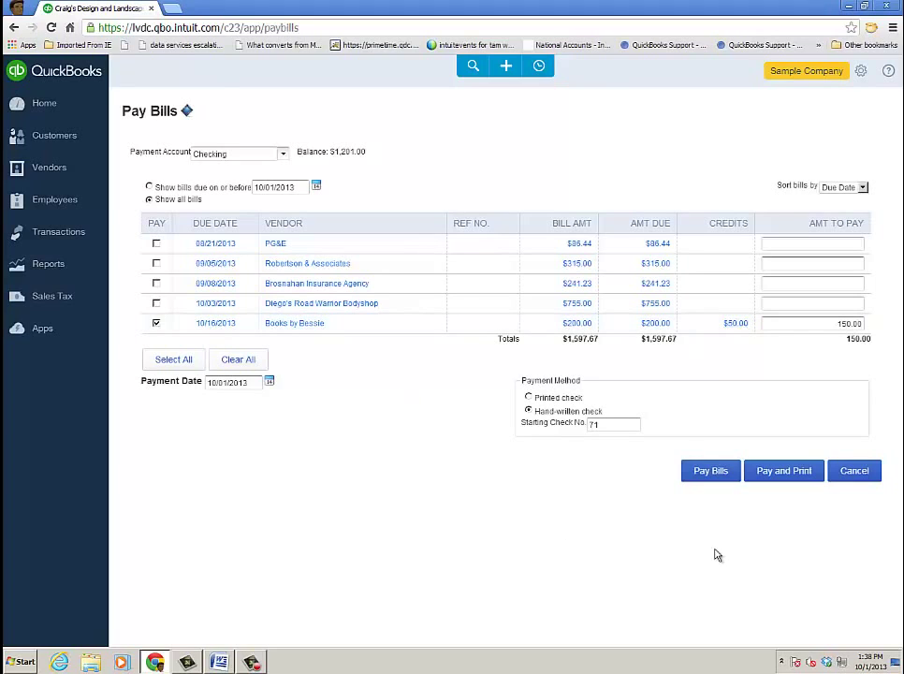
left_click(710, 471)
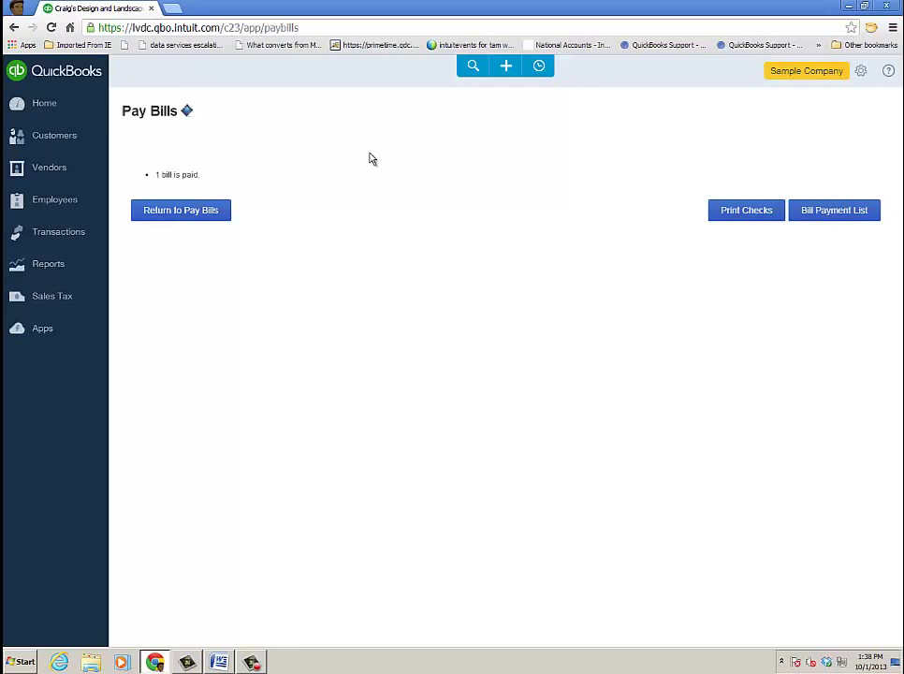
Filter the vendor list to the four vendors with open bills; Books by Bessie is no longer among them.
left_click(63, 108)
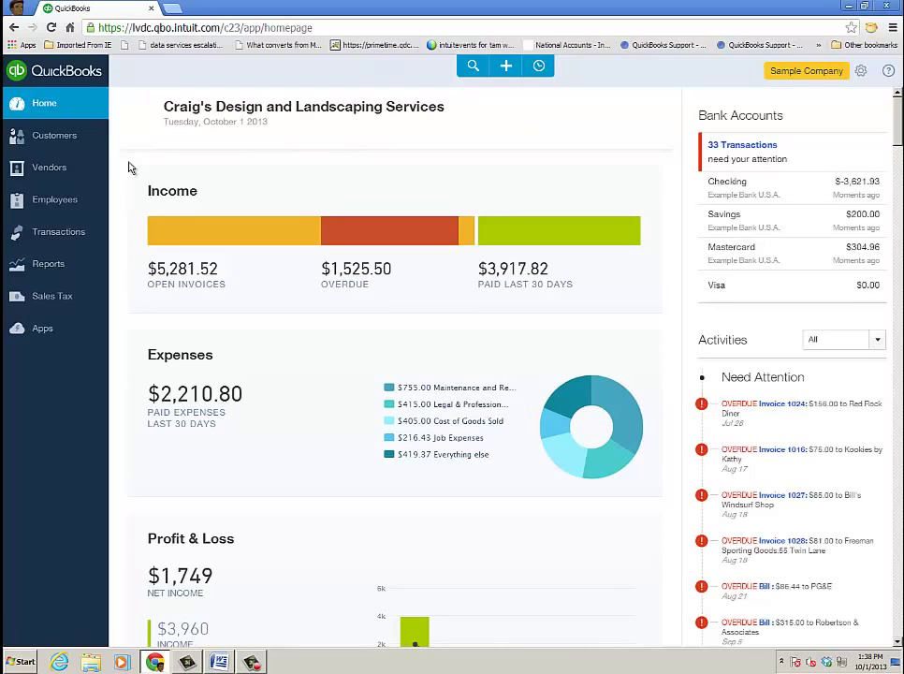
left_click(59, 177)
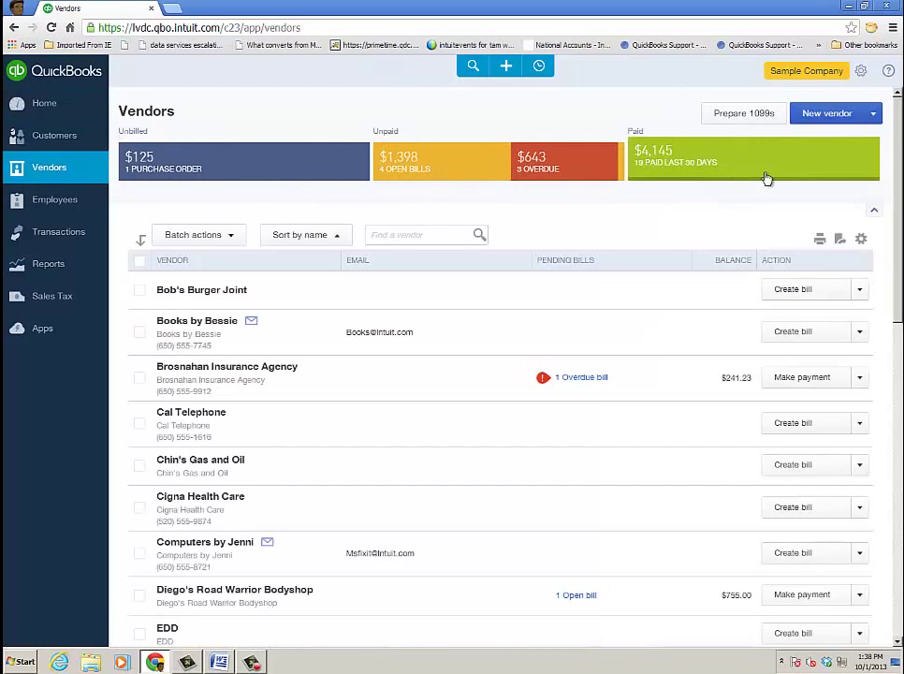
left_click(473, 168)
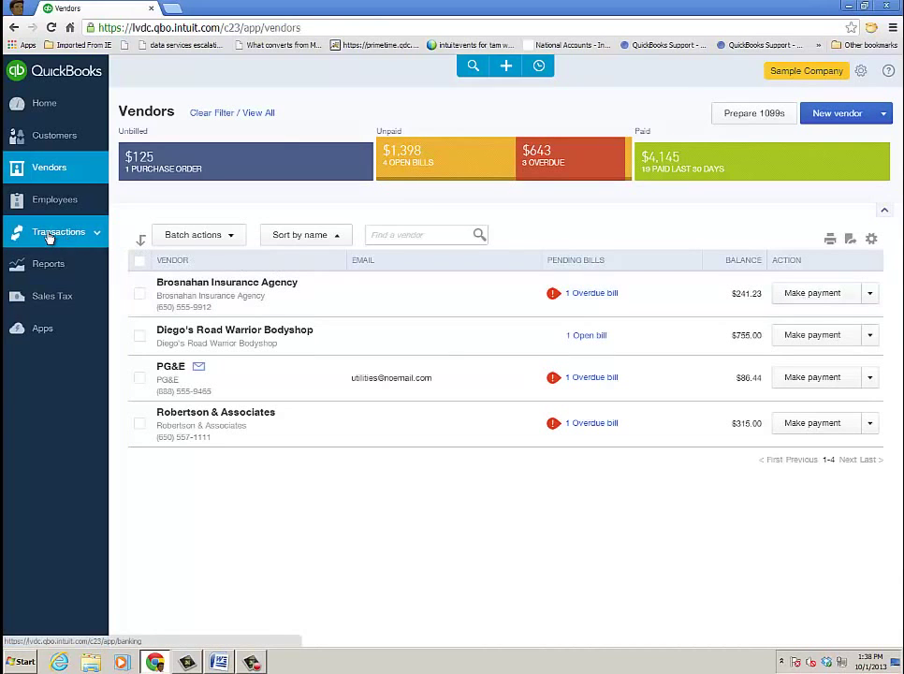
Open the Expenses transaction list showing the Books by Bessie $200.00 bill as Paid, and view the Create new choices.
mouse_move(49, 239)
left_click(42, 304)
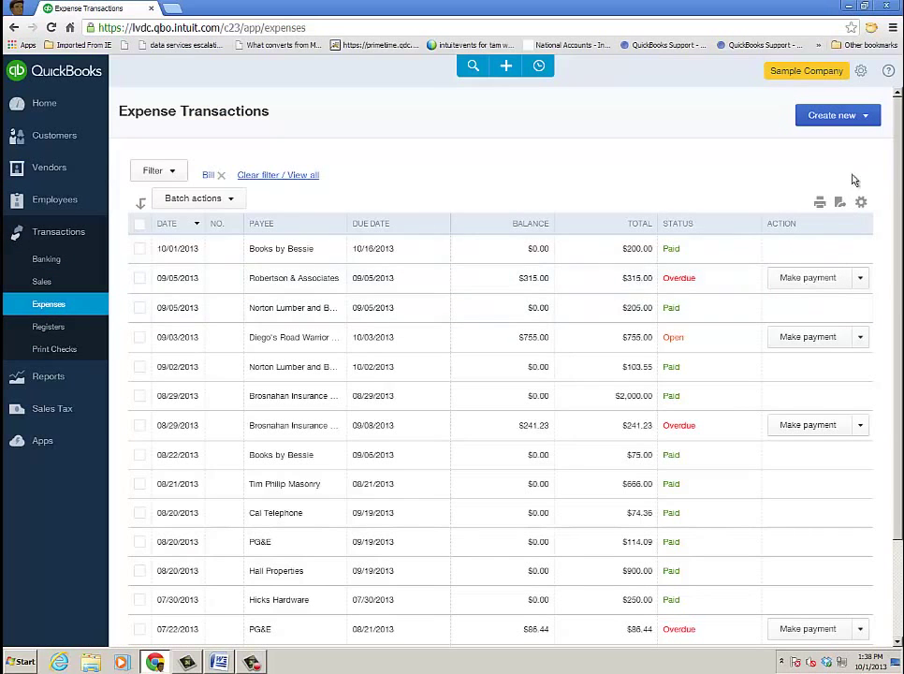
left_click(866, 118)
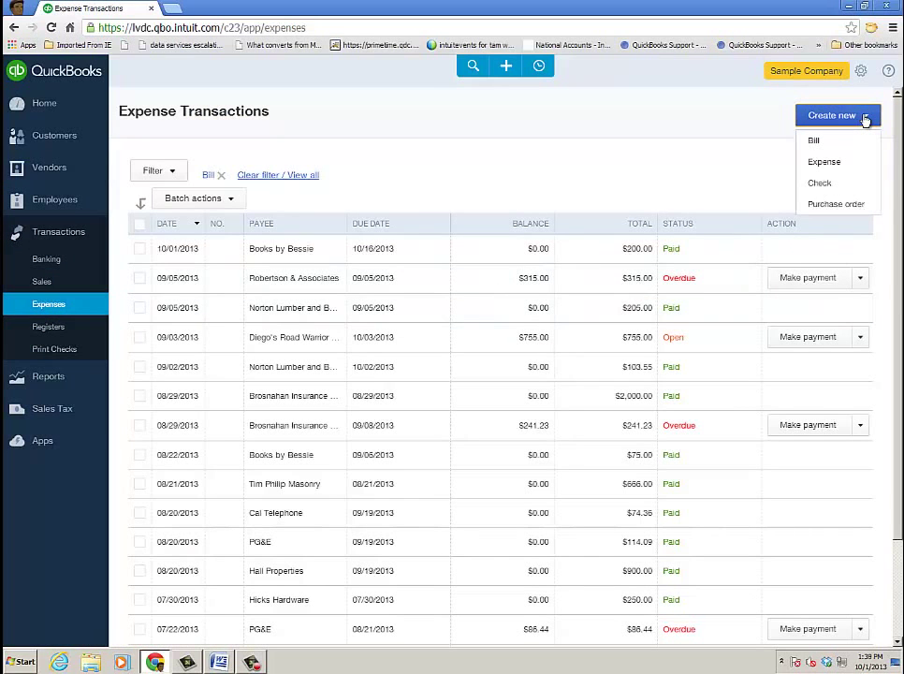
left_click(561, 173)
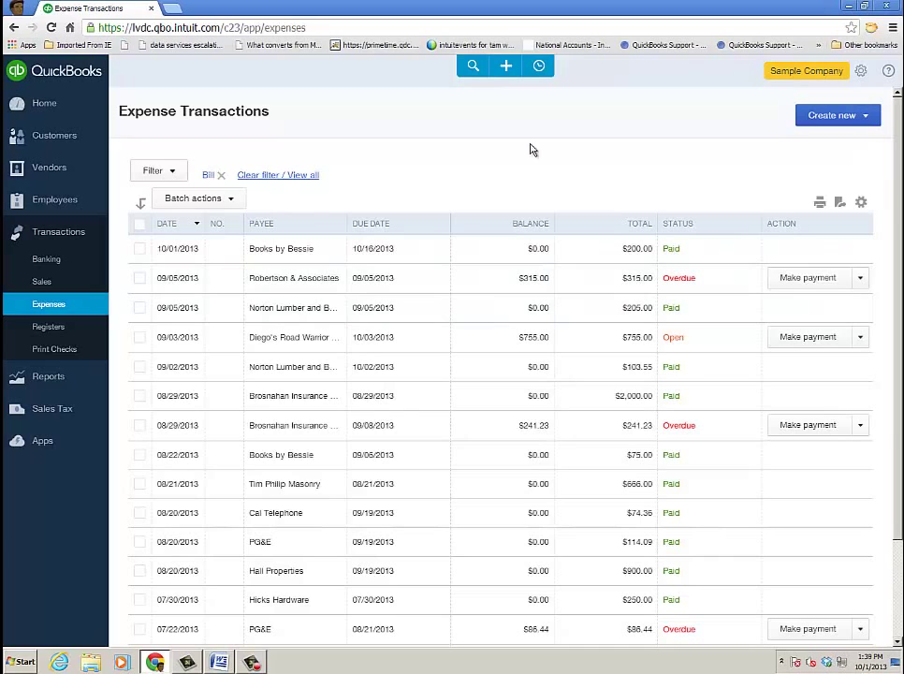
Look over the + new-transaction menu, then go back to the home dashboard.
left_click(505, 68)
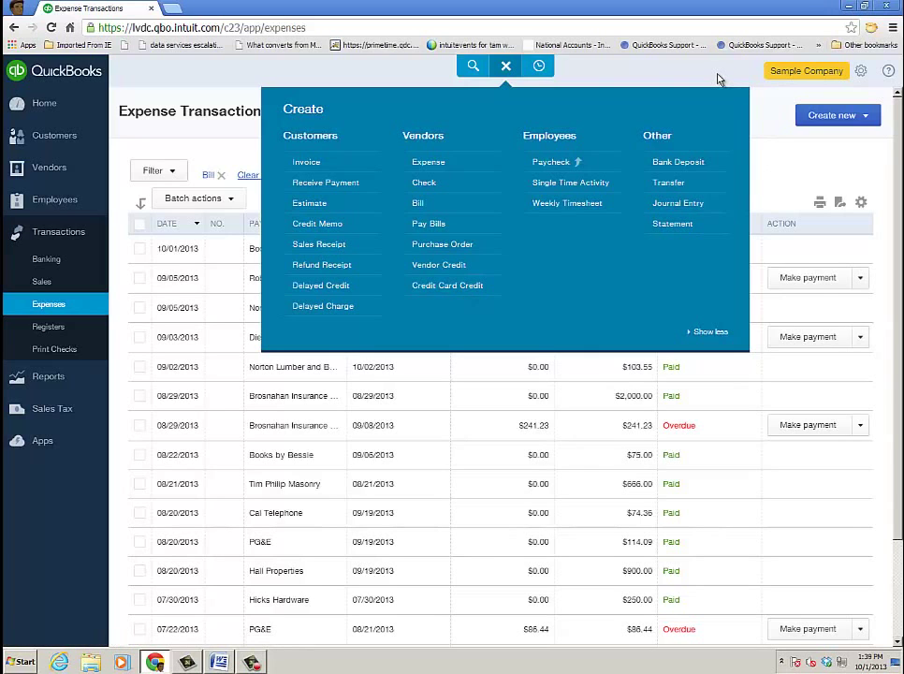
left_click(505, 67)
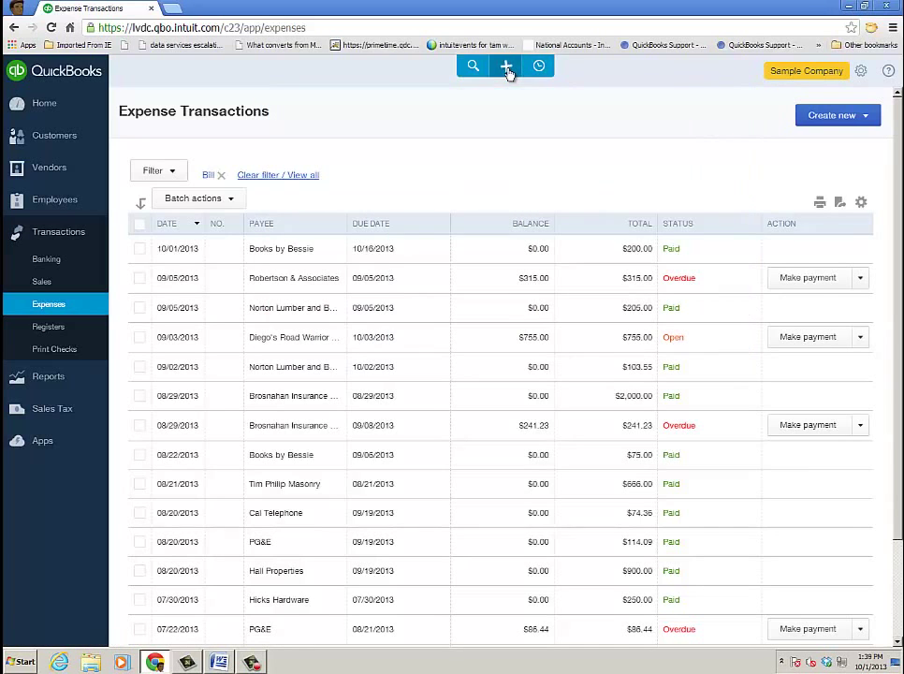
left_click(41, 103)
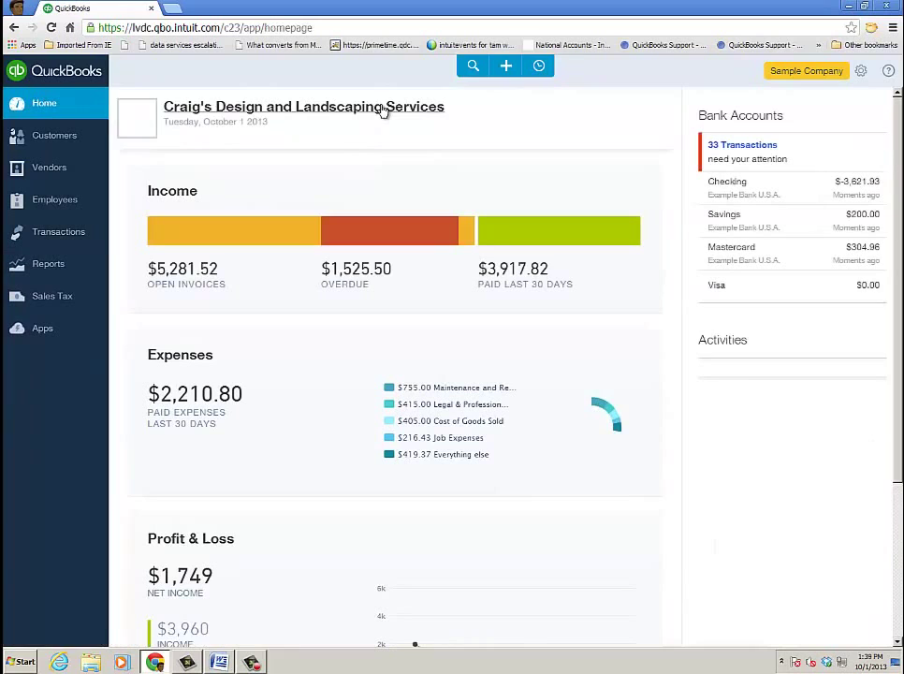